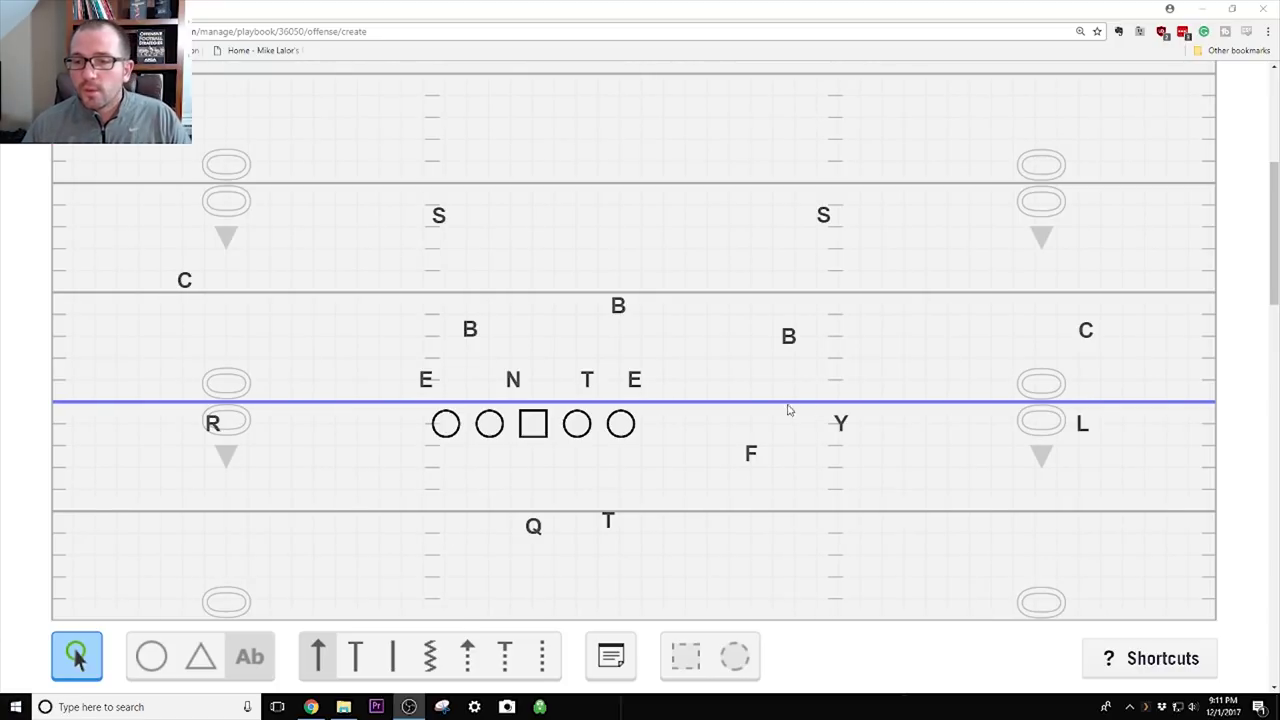
Draw solid arrow routes for L, angling outside and turning upfield, and for Y, angling upfield and breaking flat to the outside
click(355, 656)
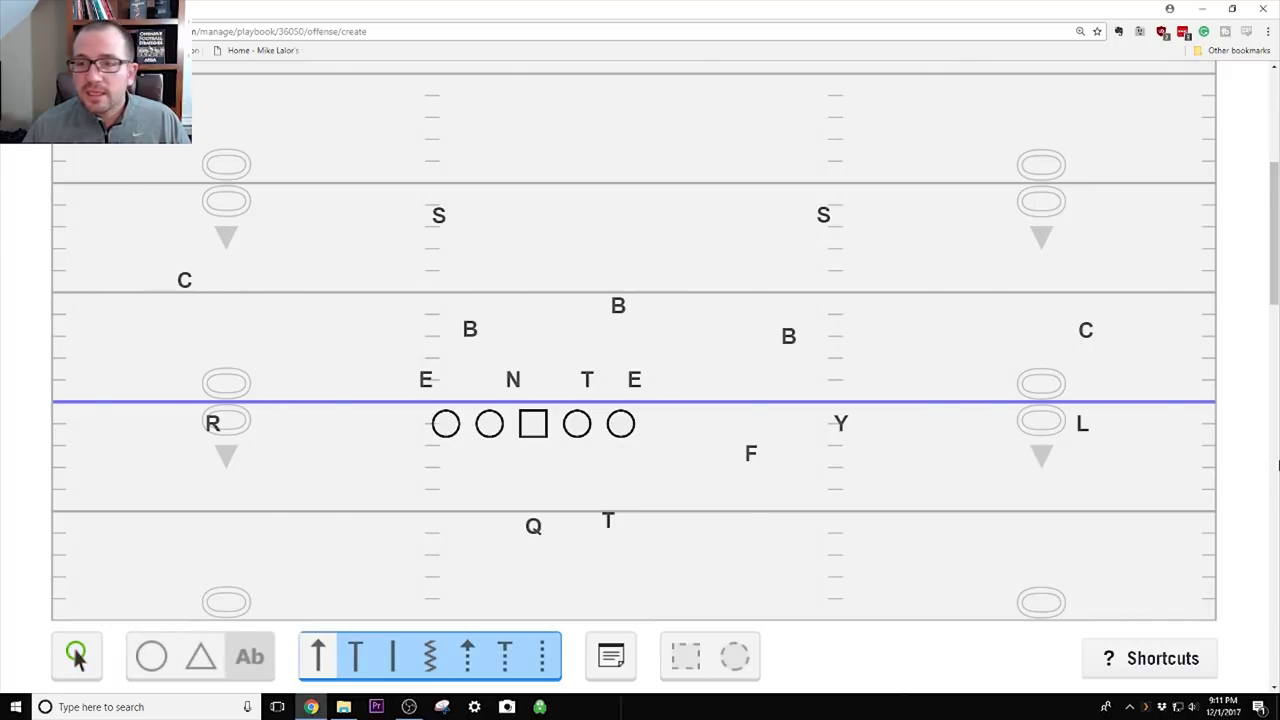
click(1084, 424)
click(1166, 274)
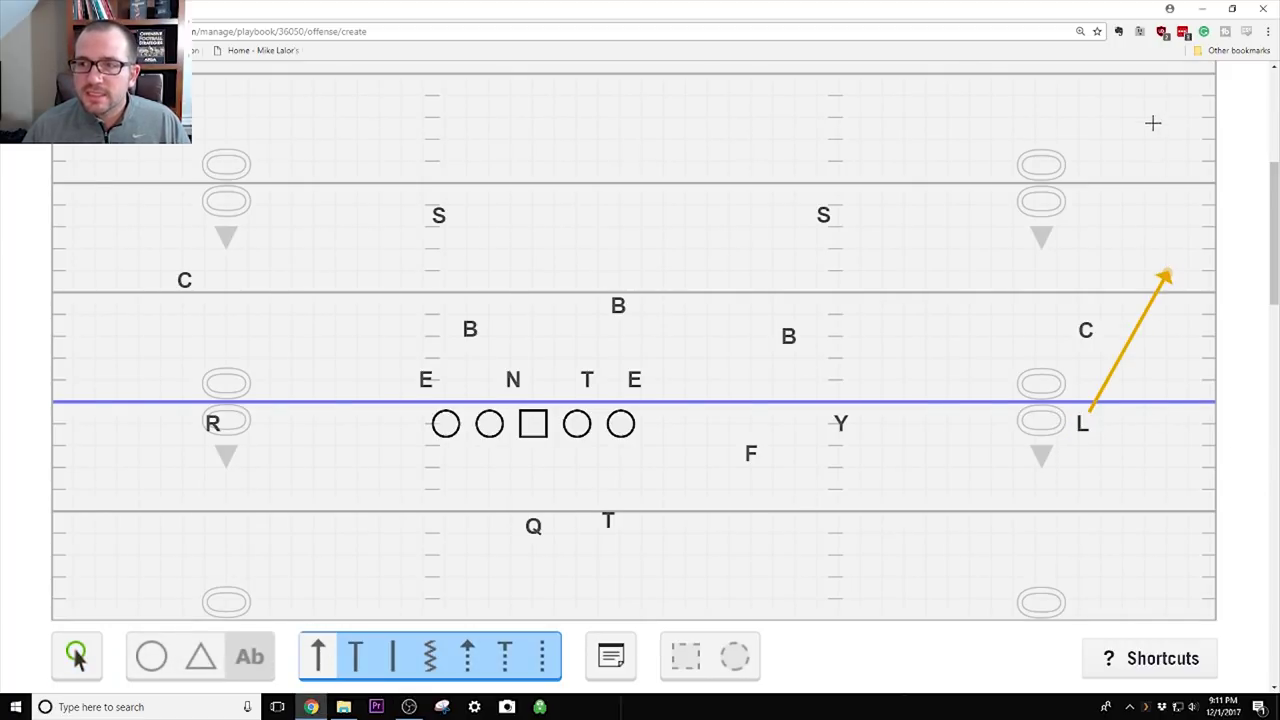
click(1151, 120)
click(840, 423)
click(890, 252)
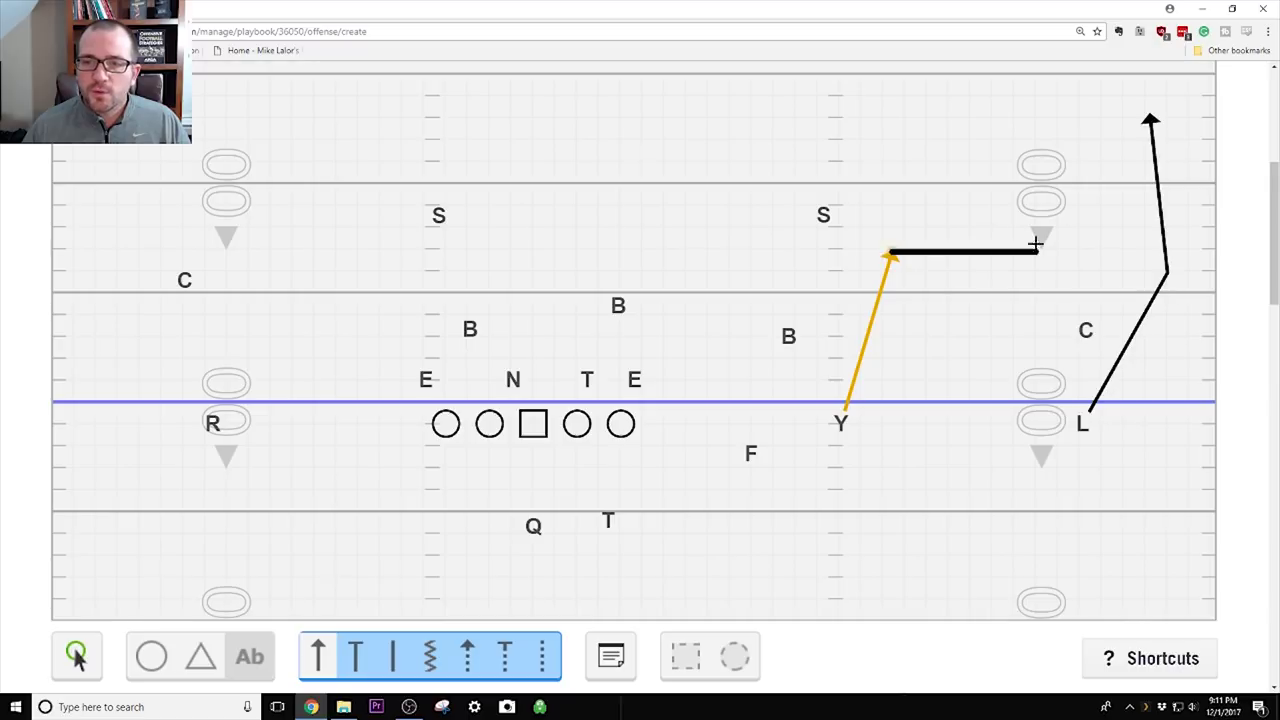
click(1036, 252)
Draw solid arrow routes for F, flat along the line of scrimmage toward L, and for R, straight upfield and breaking inside beyond S
click(751, 451)
click(790, 407)
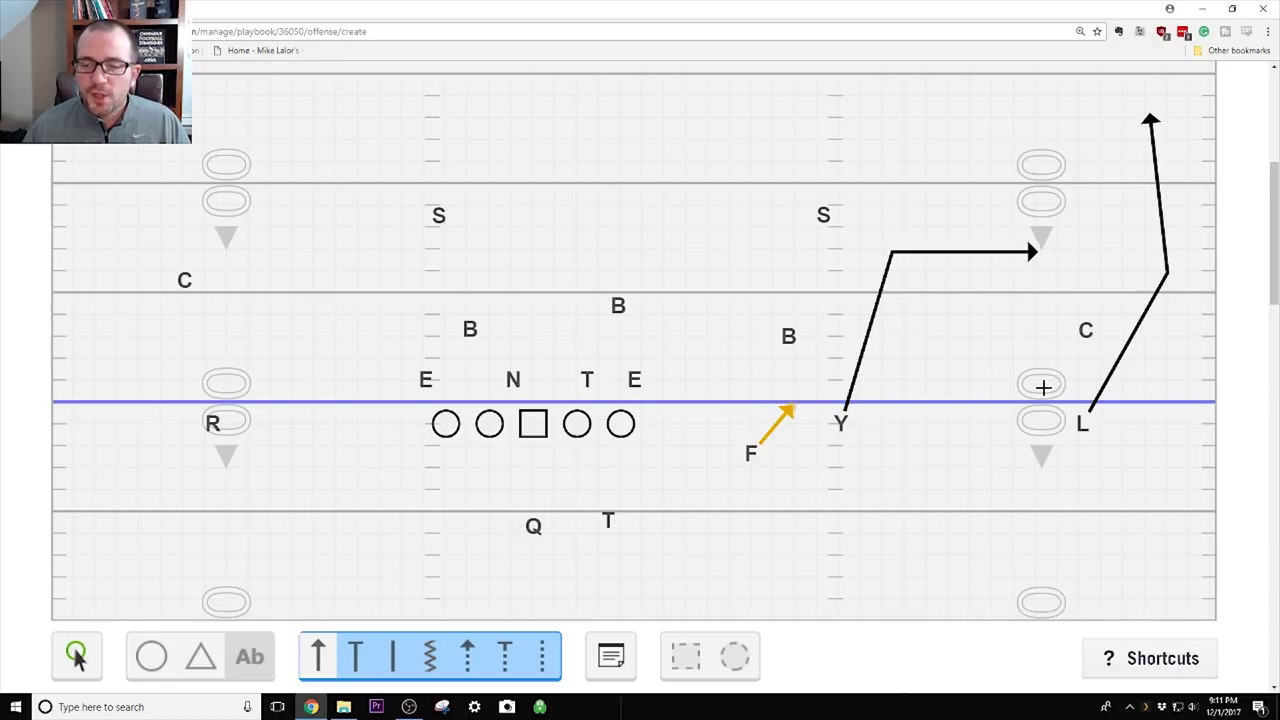
click(1040, 407)
click(213, 423)
click(218, 233)
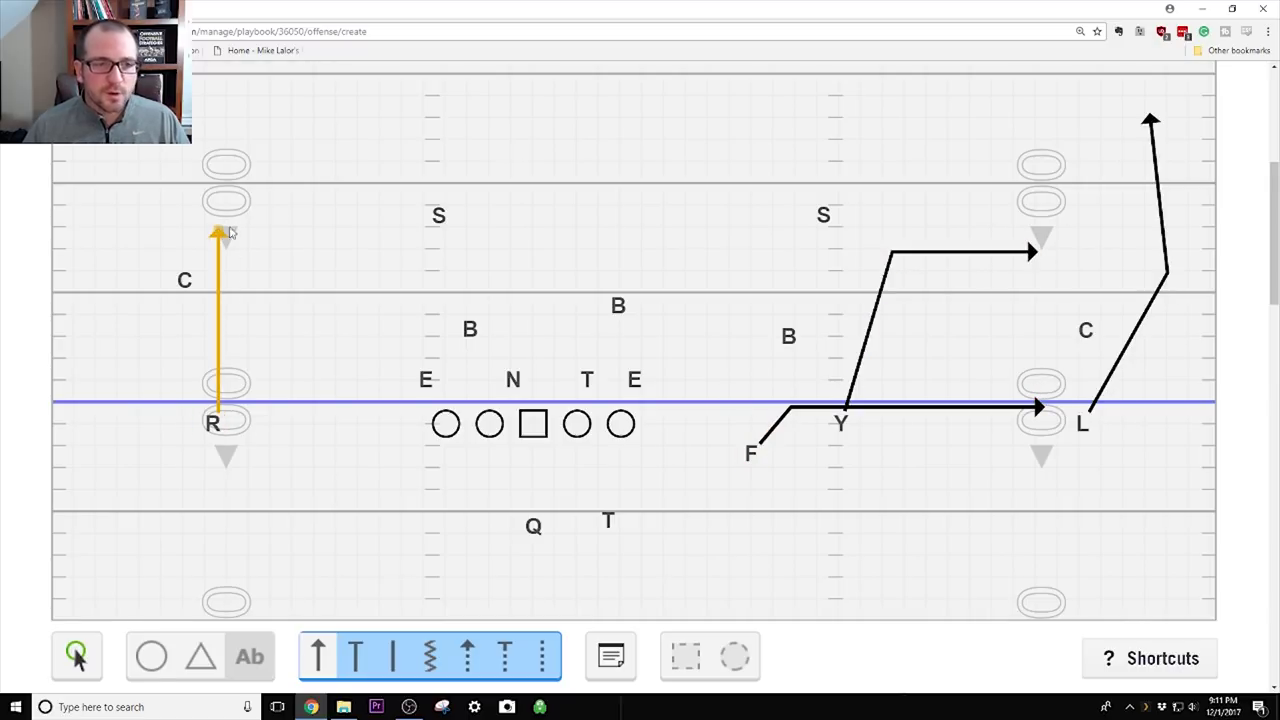
click(449, 137)
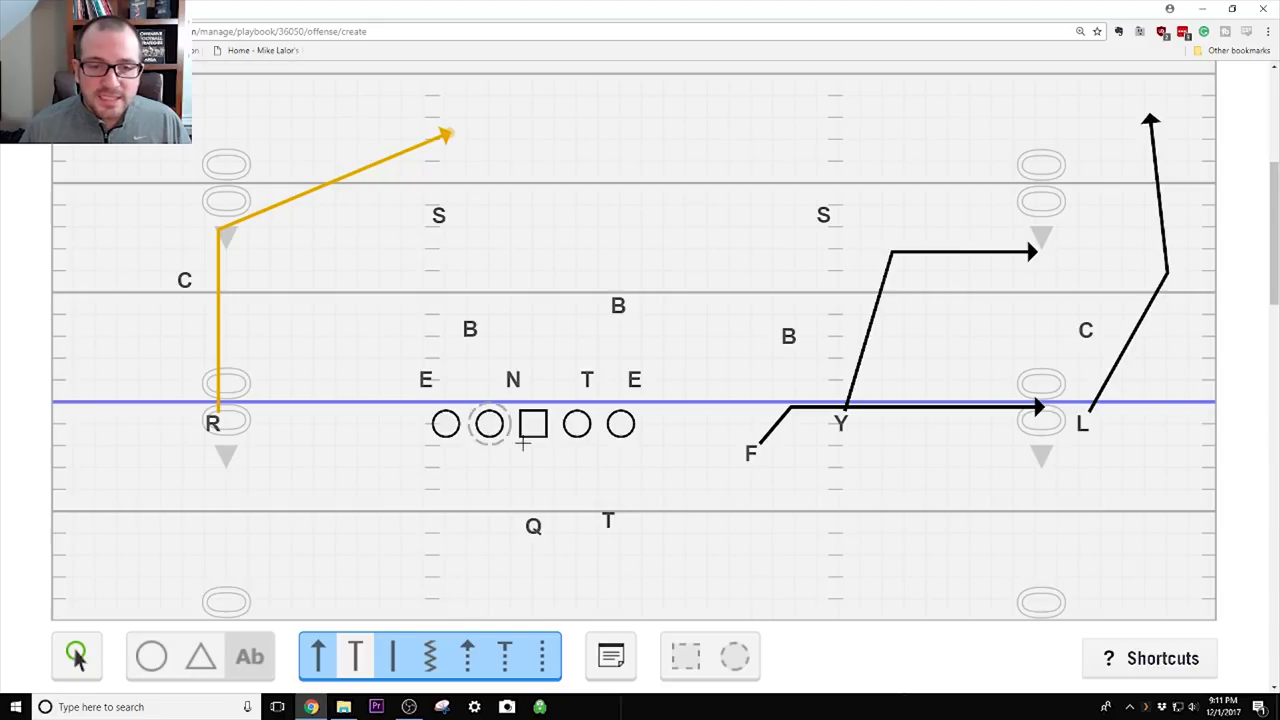
Draw T-ended block lines for the center, right guard and right tackle stepping forward-right, and for the left tackle dropping back outside
click(535, 424)
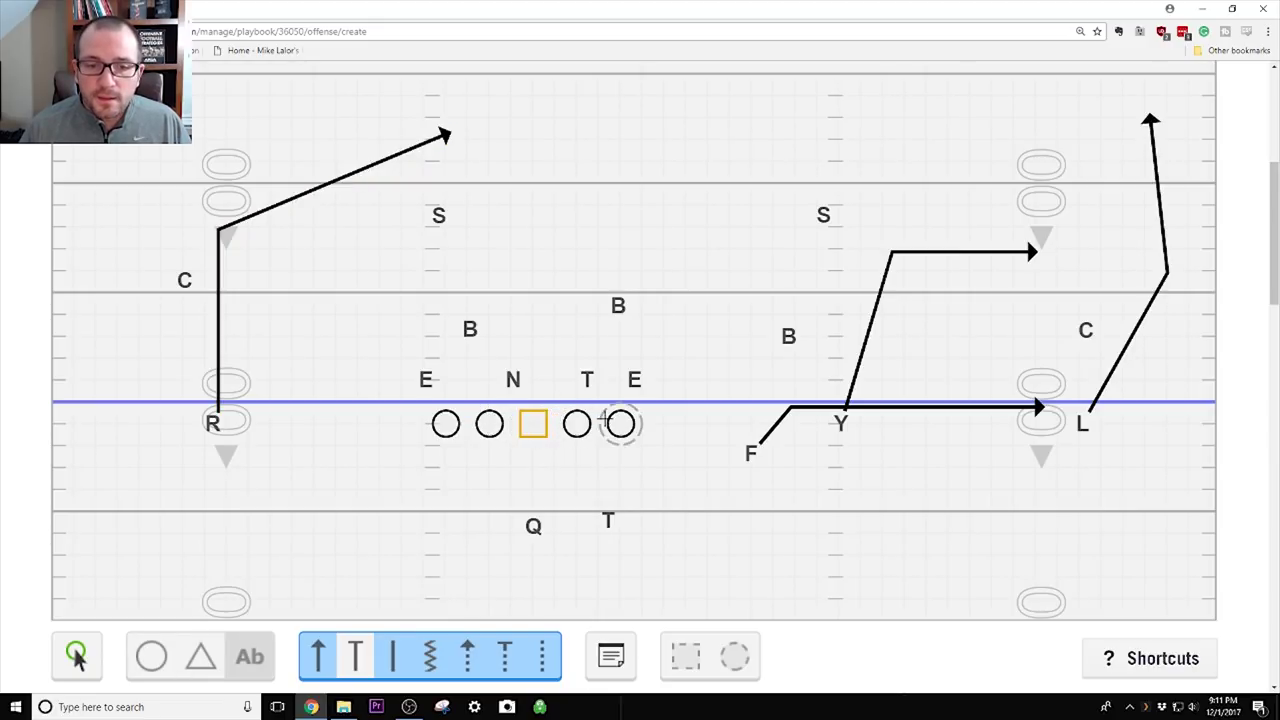
click(554, 407)
click(577, 423)
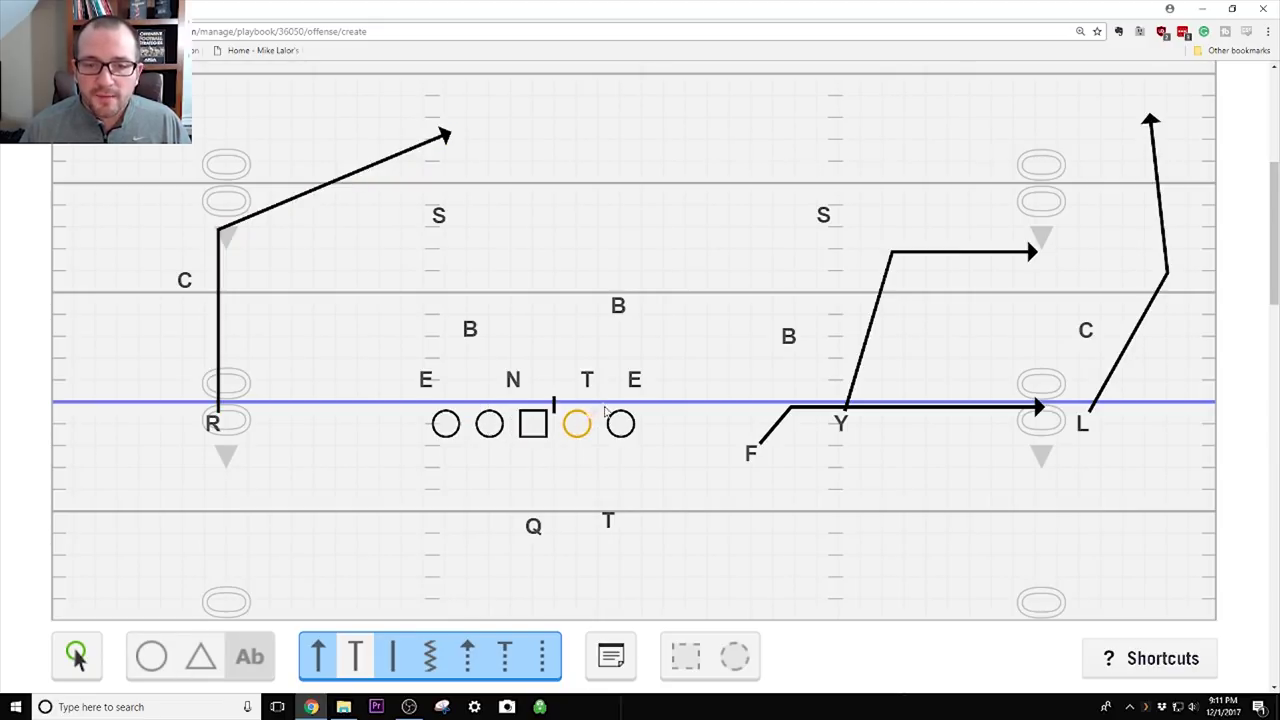
click(600, 404)
click(625, 420)
click(641, 405)
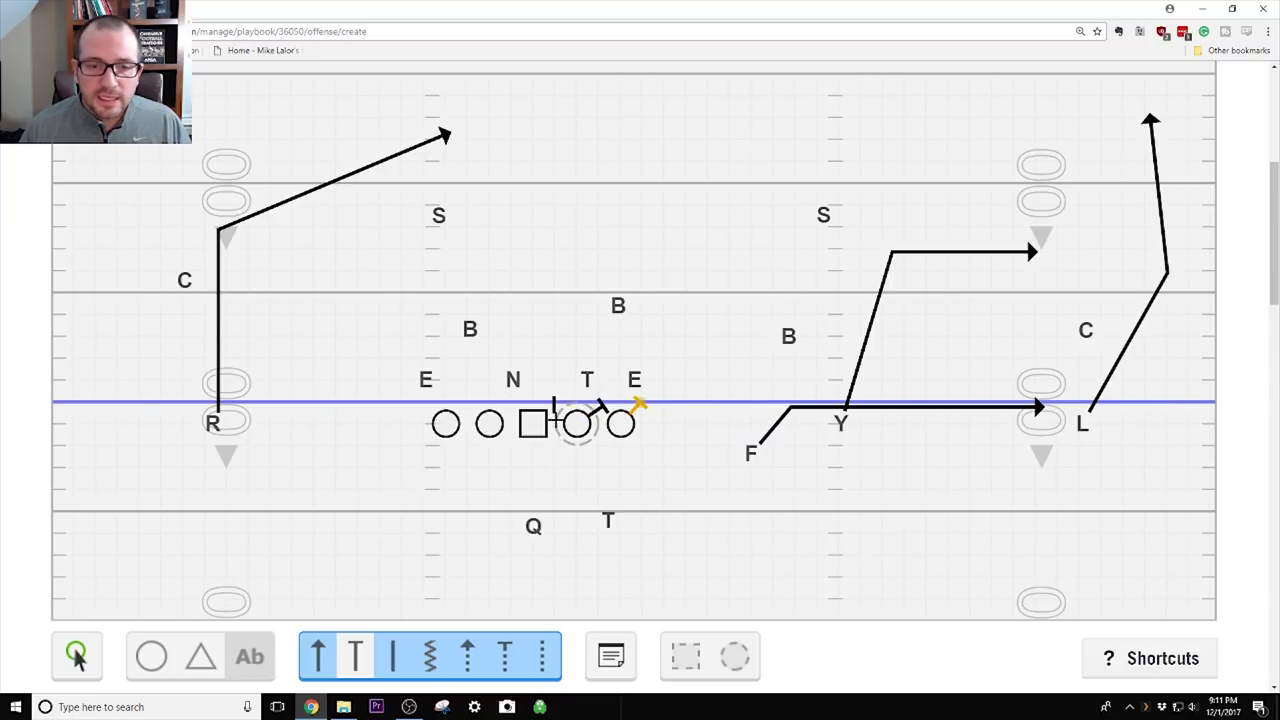
click(535, 424)
click(553, 406)
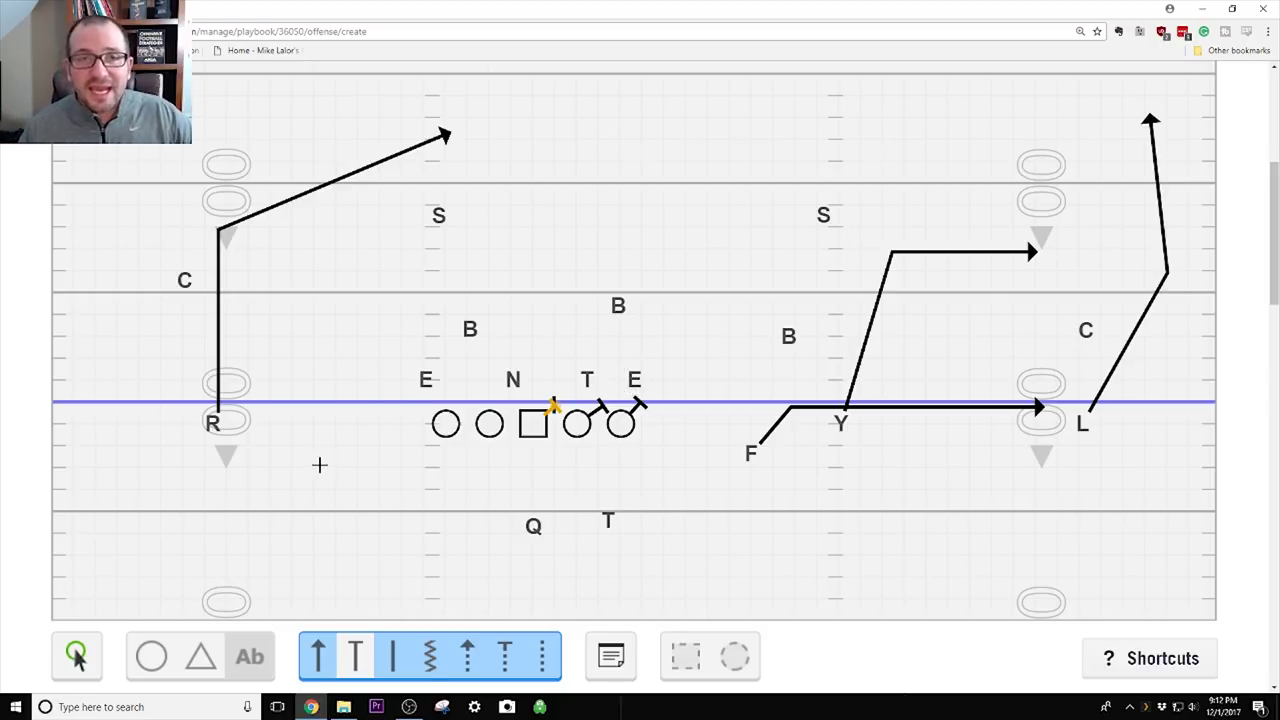
click(440, 424)
click(429, 455)
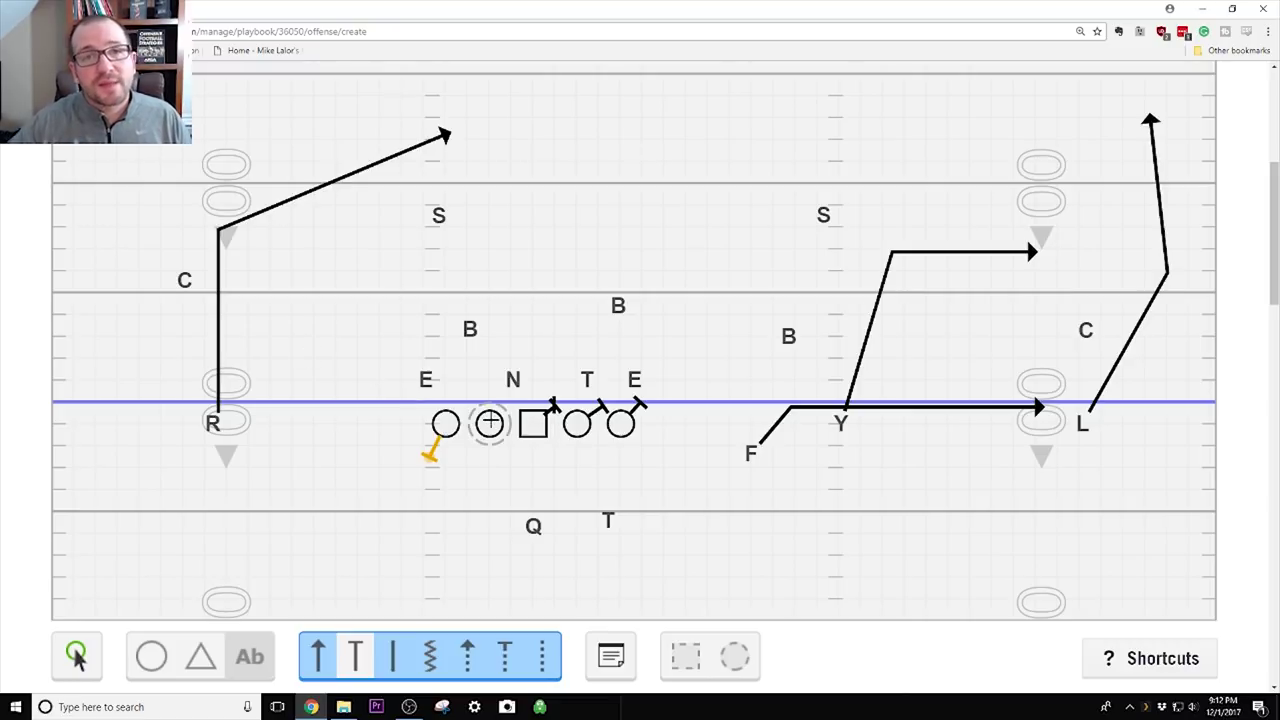
click(489, 423)
click(513, 382)
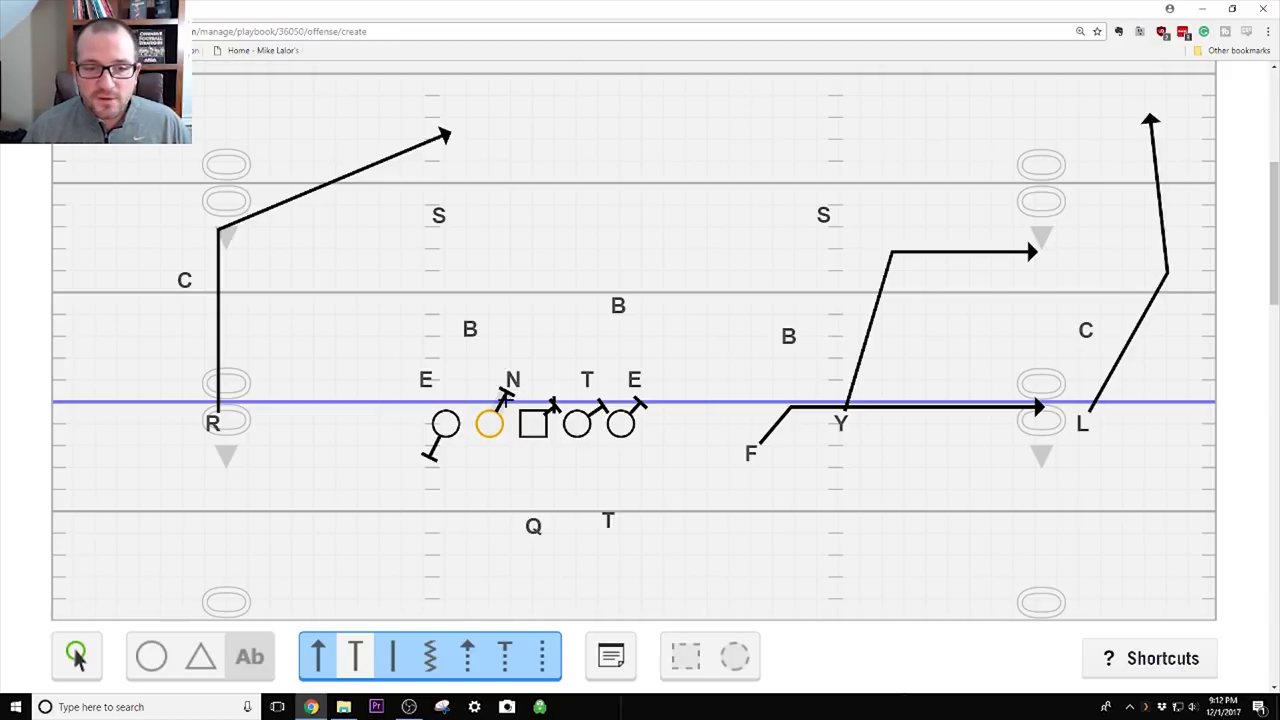
click(506, 398)
key(Delete)
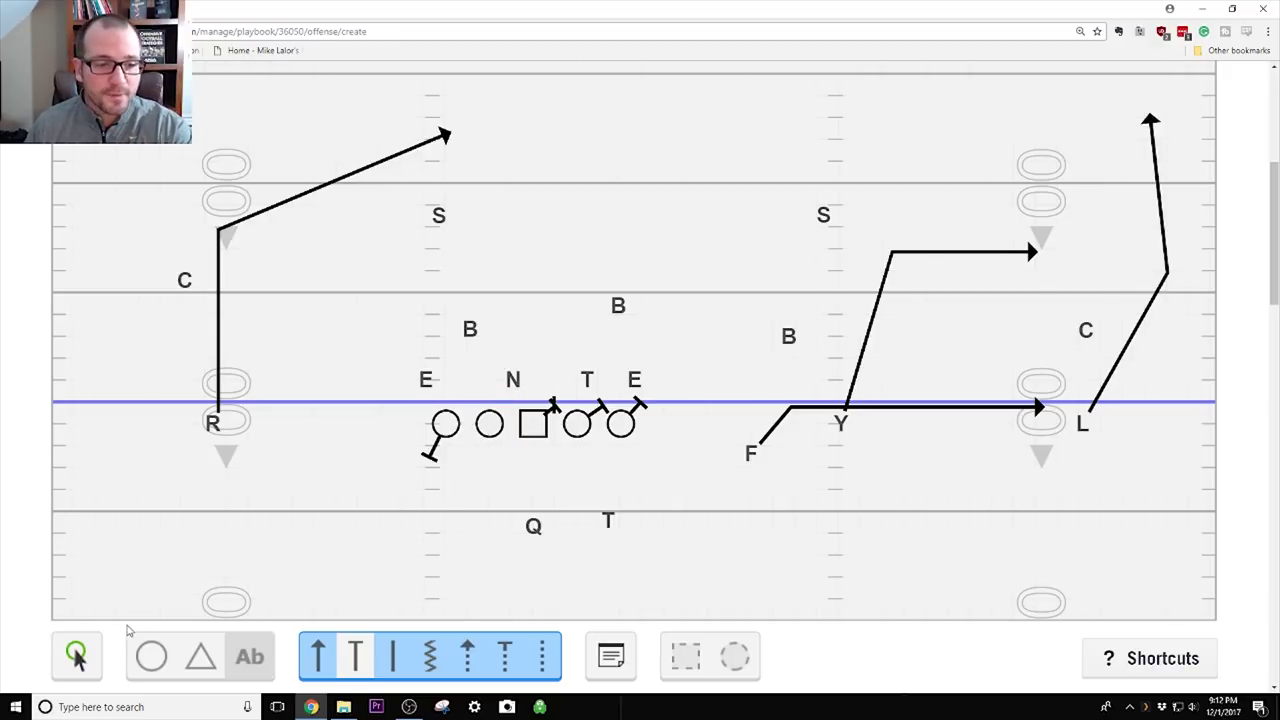
Move N to the left guard's outside shoulder and draw the left guard's T-ended block line dropping straight back
click(77, 656)
drag(512, 390, 473, 394)
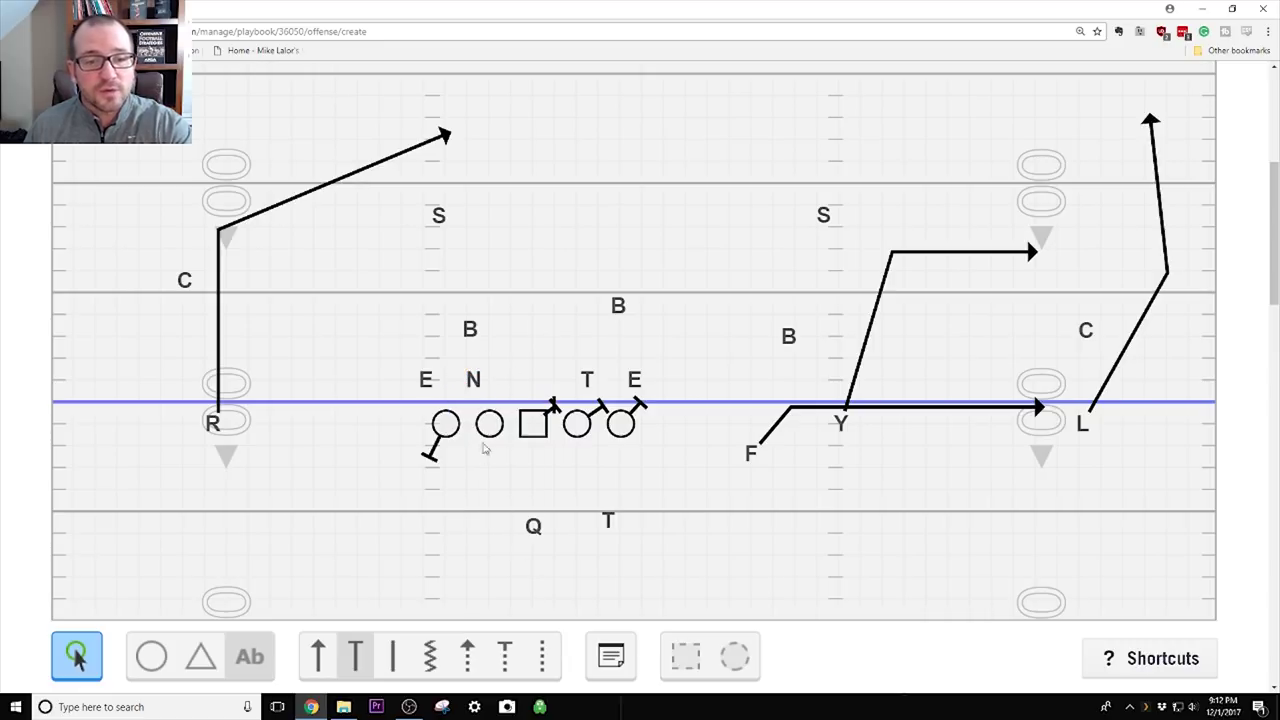
click(489, 424)
click(358, 658)
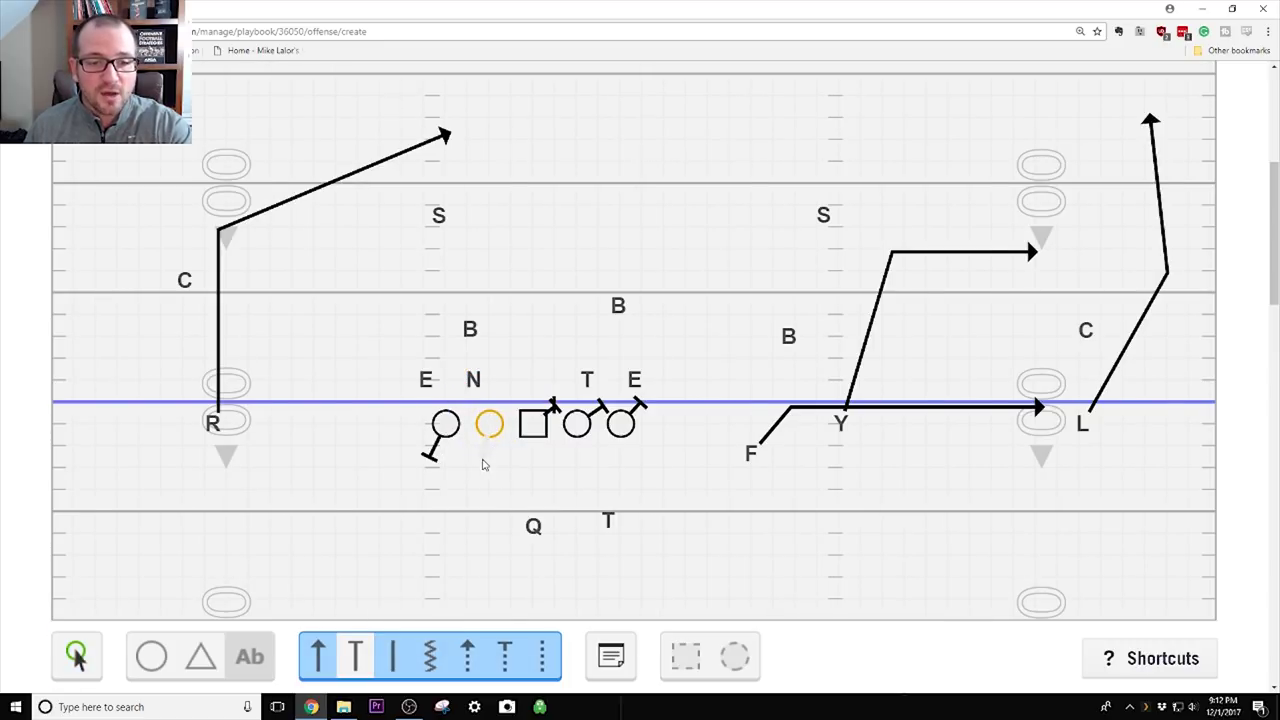
click(481, 456)
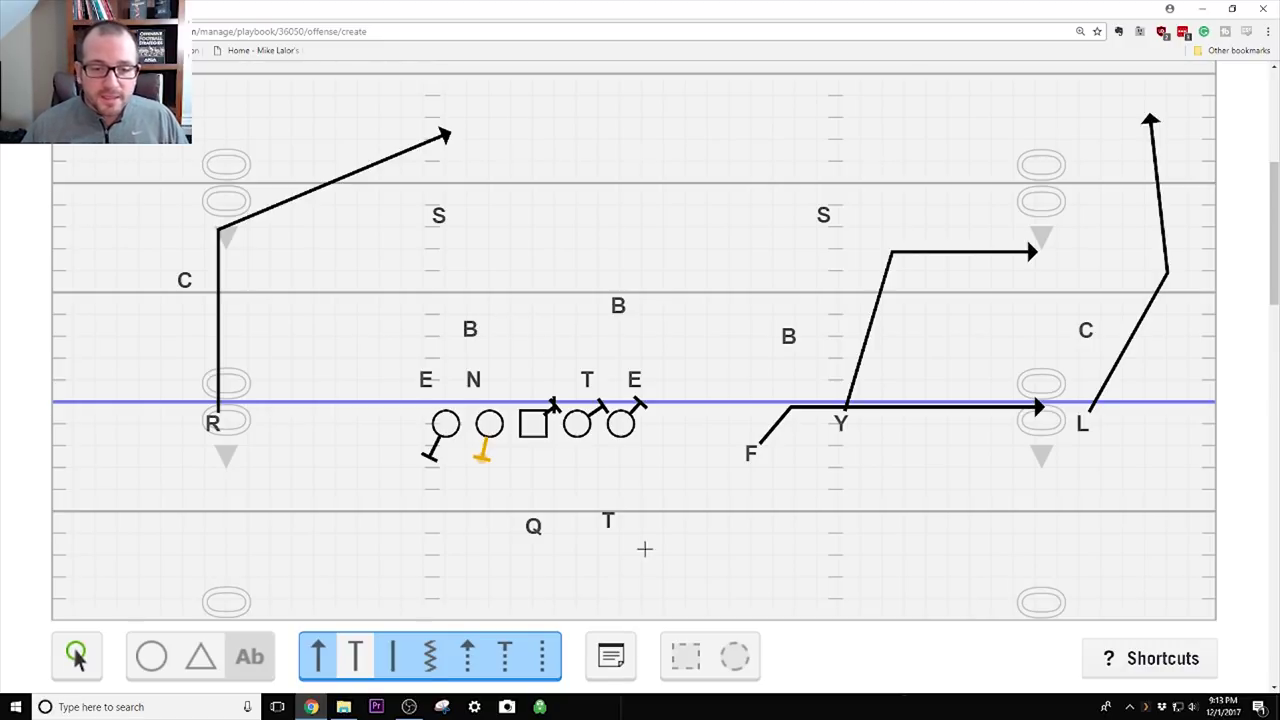
Draw a solid arrow path for back T going a short way right, then doubling back past Q
click(320, 655)
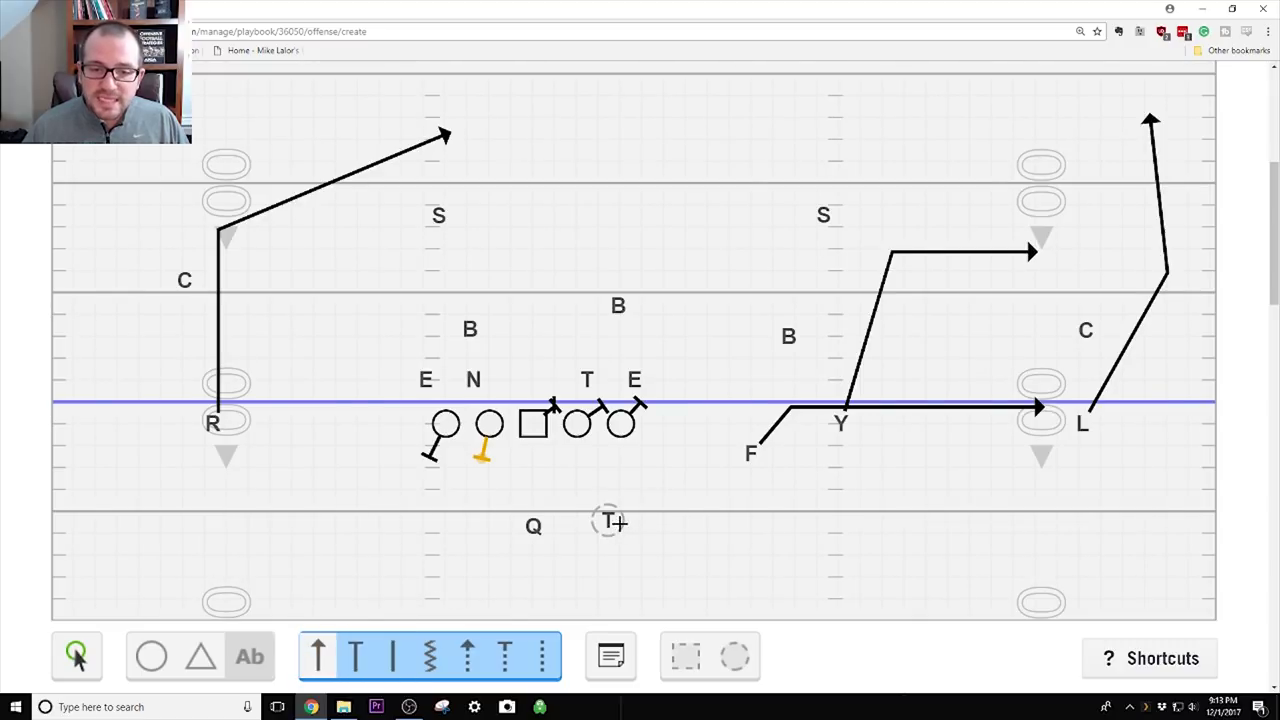
drag(612, 522, 676, 523)
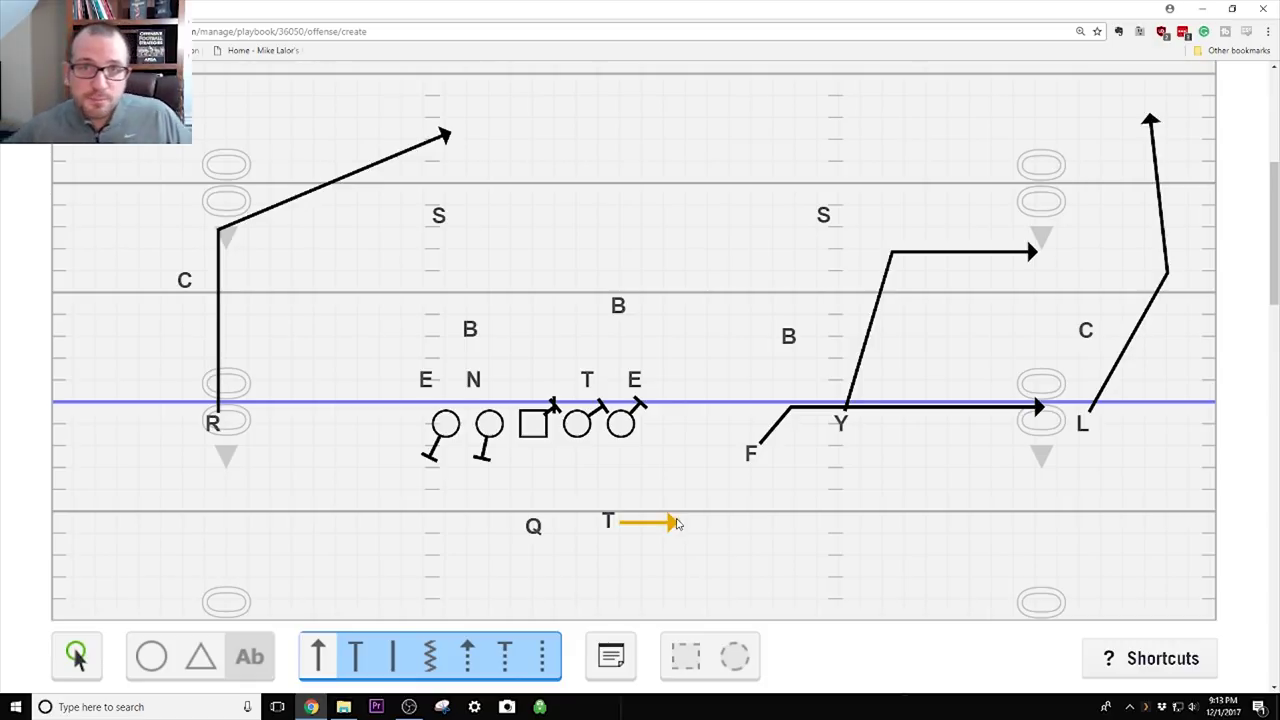
click(512, 502)
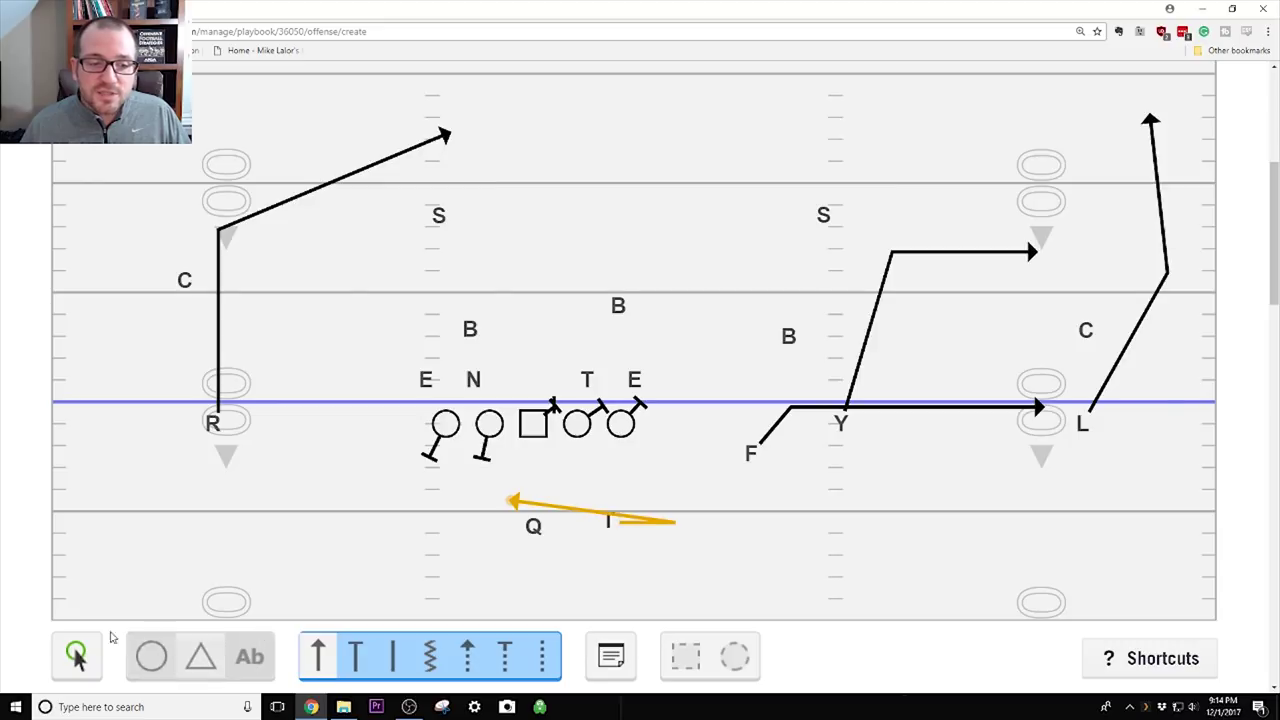
Move defender N back to the gap between the left guard and the center
click(77, 655)
drag(481, 381, 511, 381)
click(561, 299)
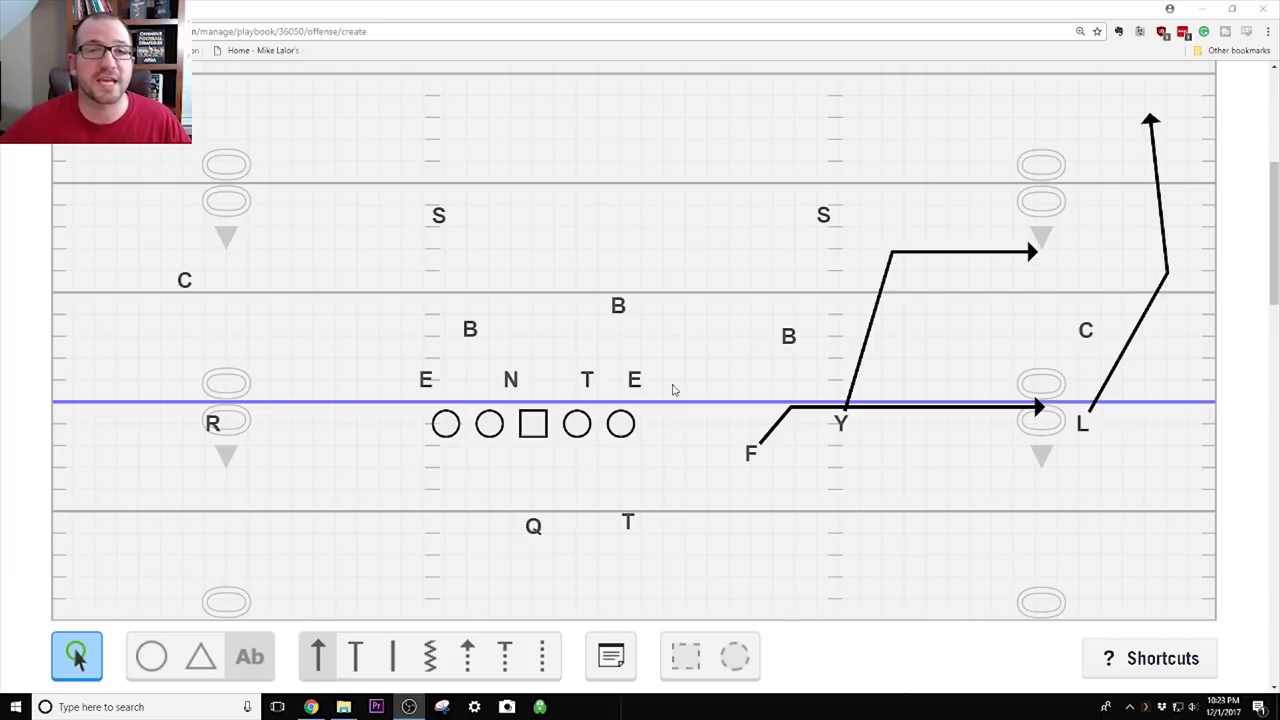
Draw T-ended block lines taking back T around the right edge, the center and right-side linemen forward-right, and the left guard and tackle back inside
click(356, 658)
click(626, 521)
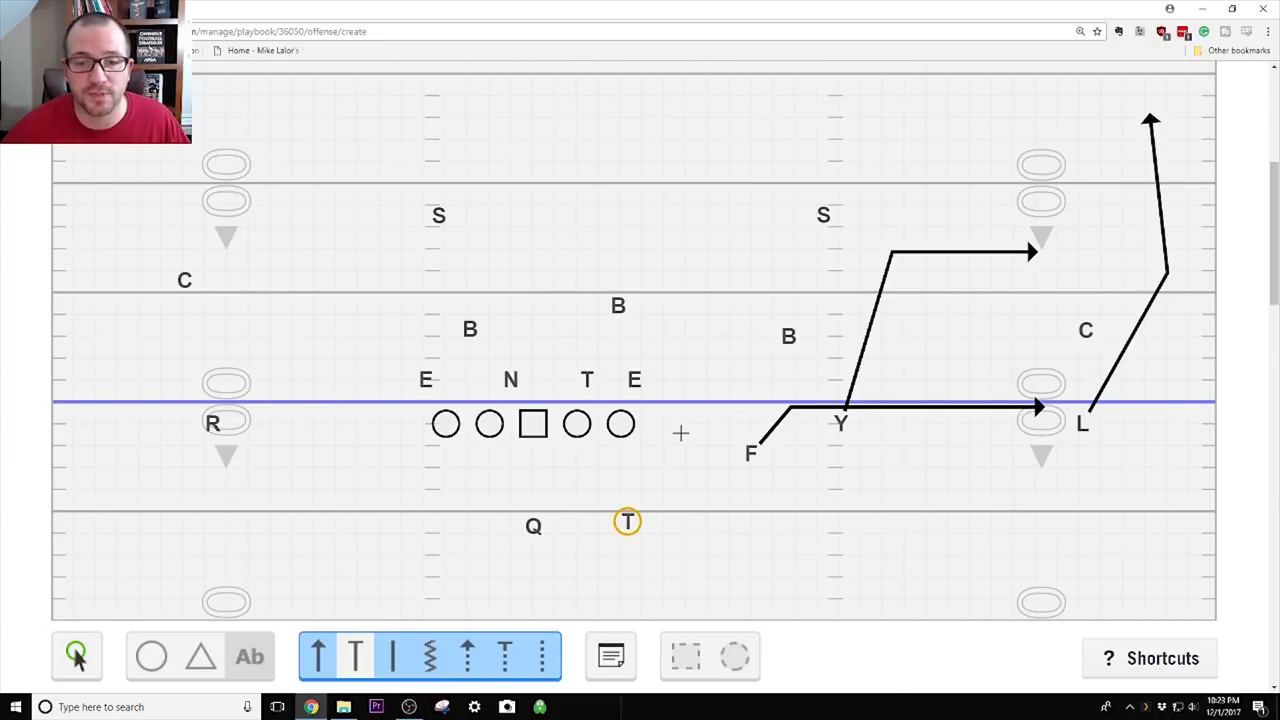
click(685, 427)
click(660, 392)
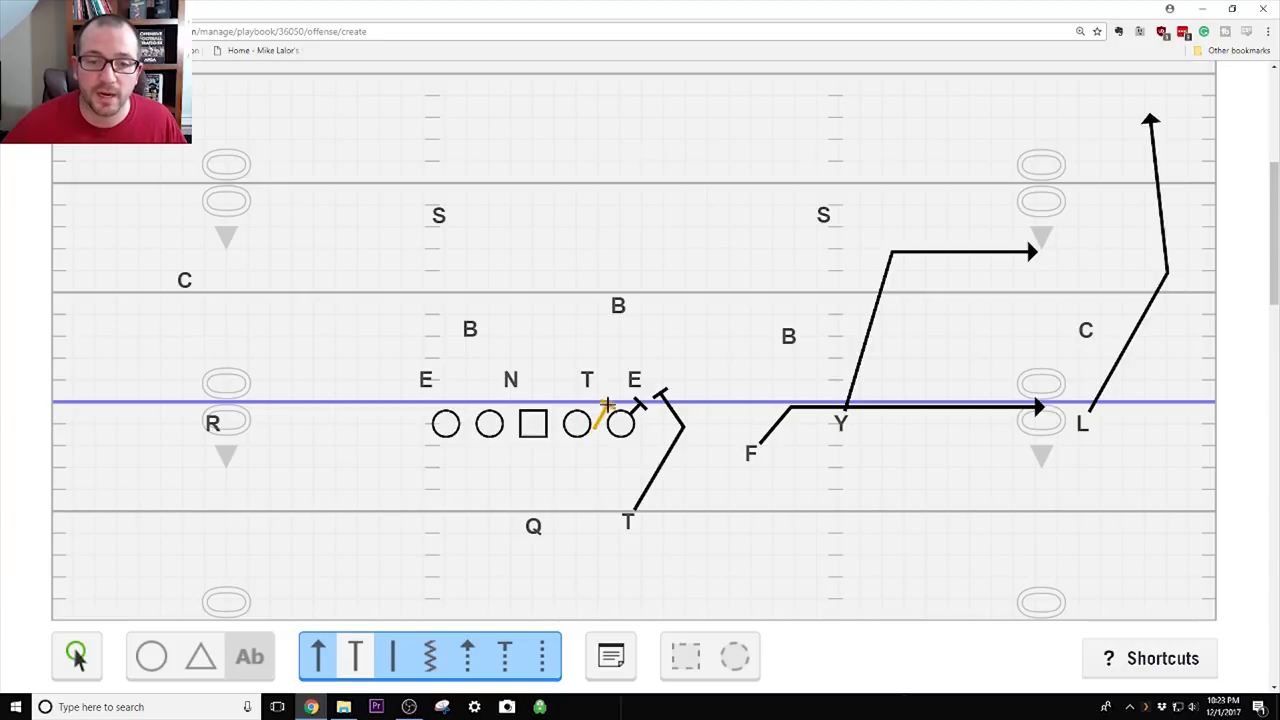
drag(537, 425, 555, 399)
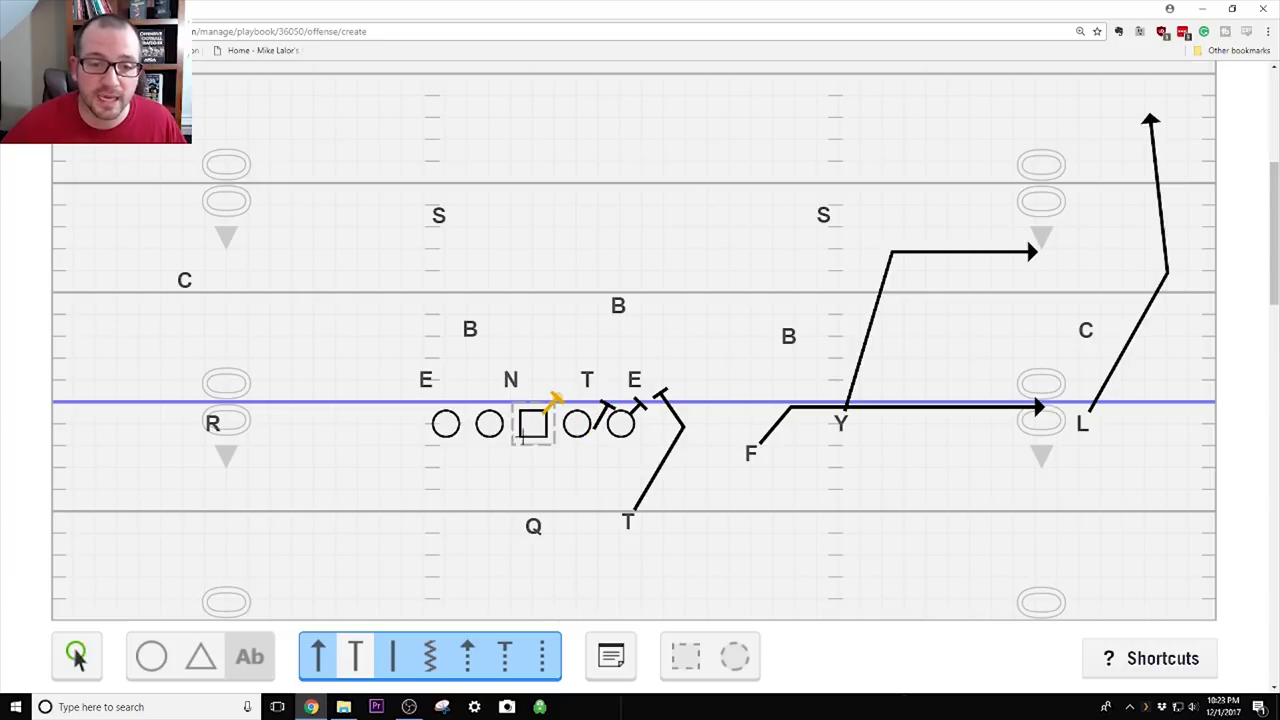
mouse_move(494, 437)
mouse_down()
mouse_move(509, 453)
mouse_move(477, 462)
mouse_up()
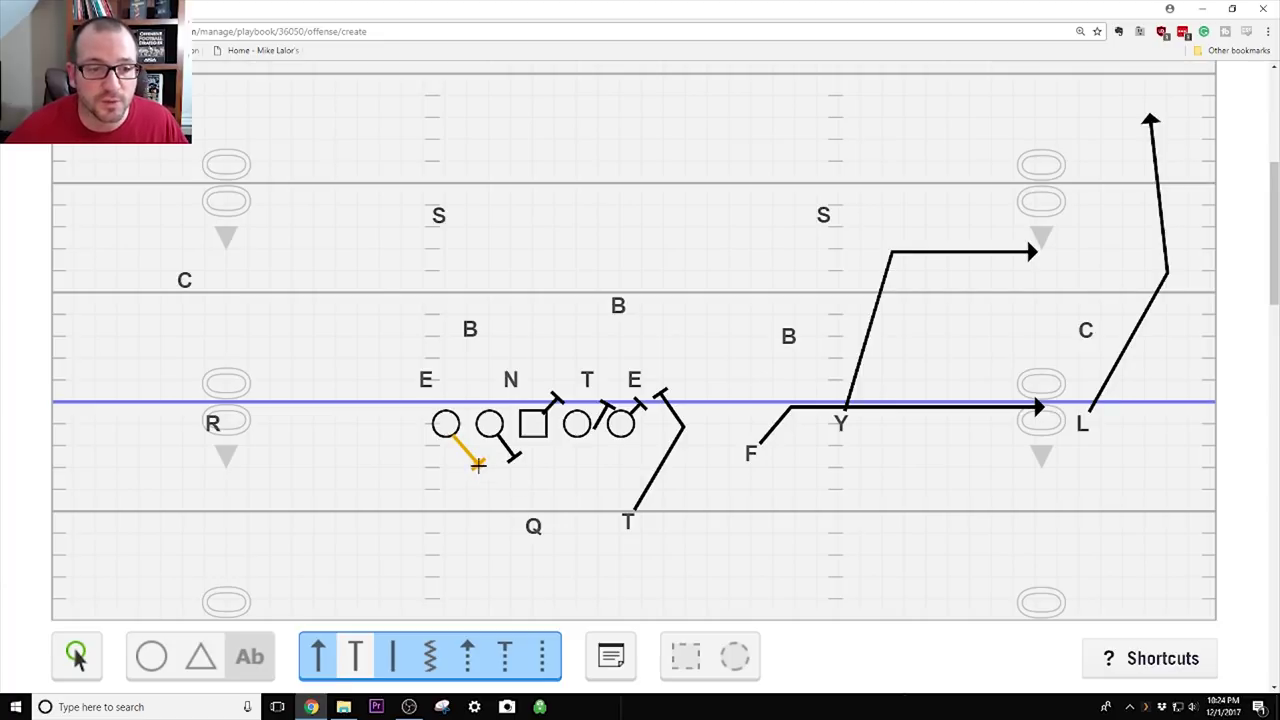
drag(474, 460, 205, 312)
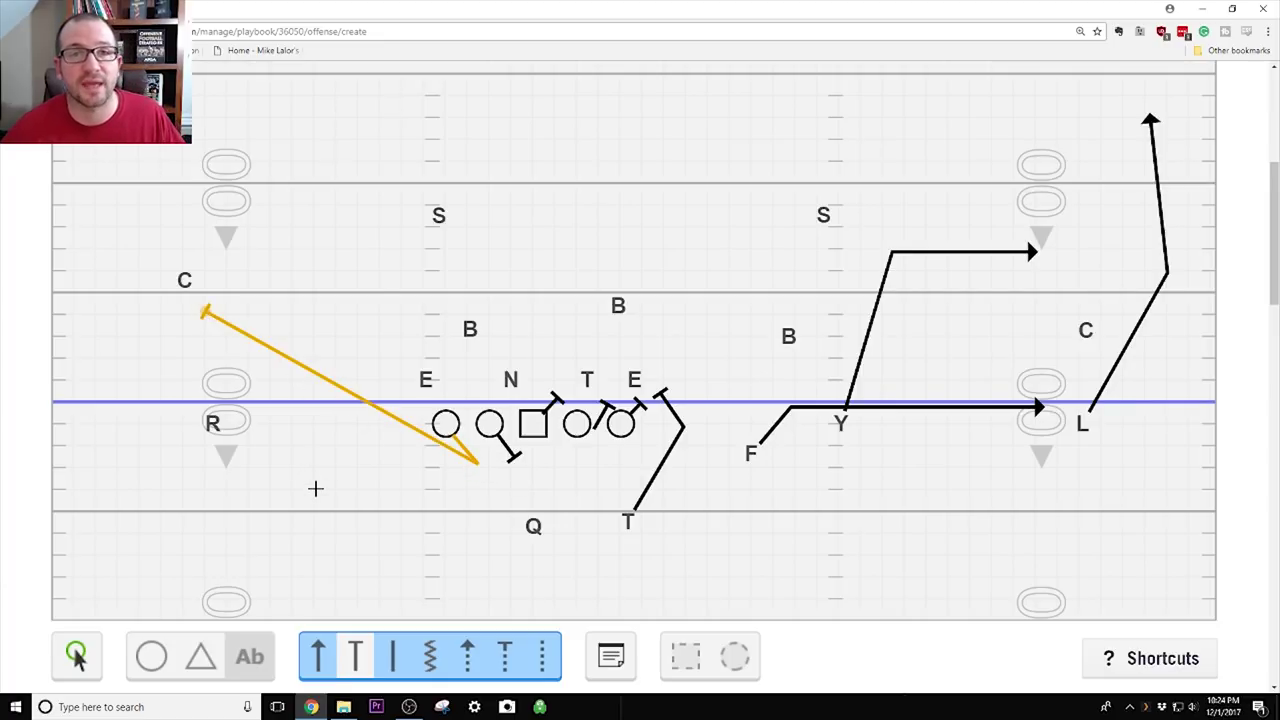
click(516, 457)
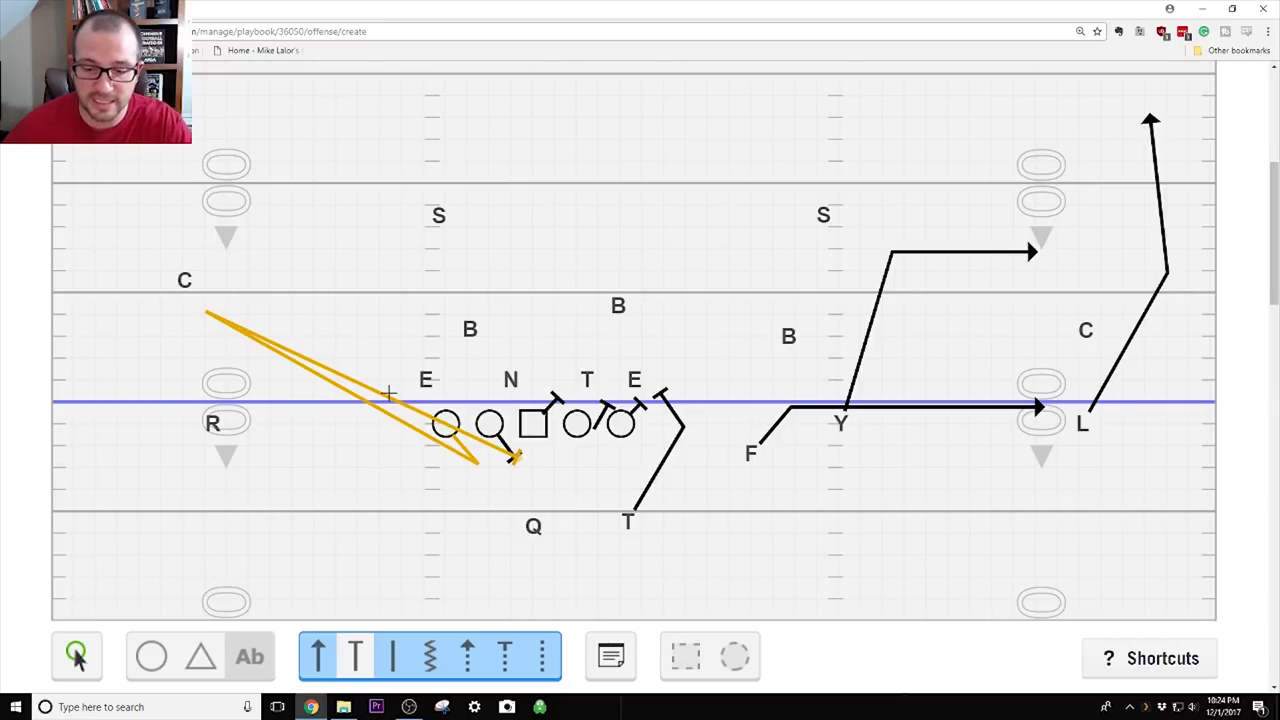
key(Delete)
Draw the left tackle's T-ended block line stepping back inside, then releasing out to just in front of the cornerback C beyond R
drag(446, 428, 463, 463)
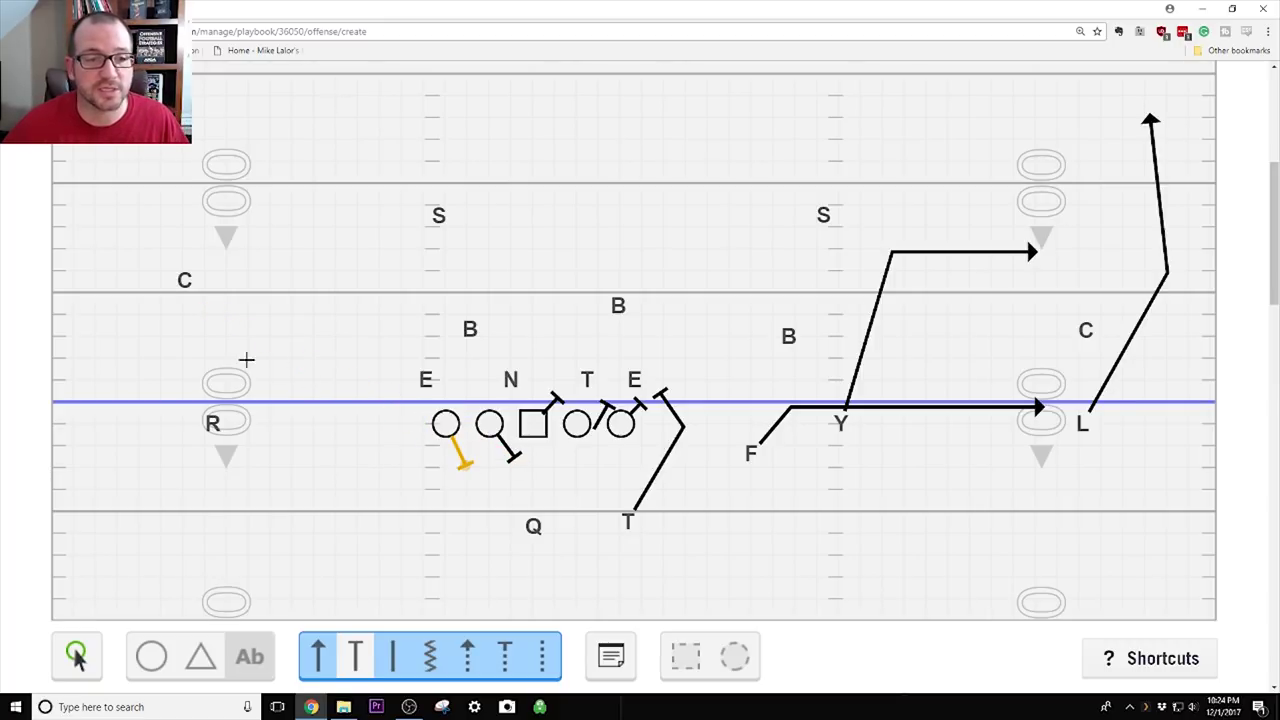
click(203, 322)
click(508, 450)
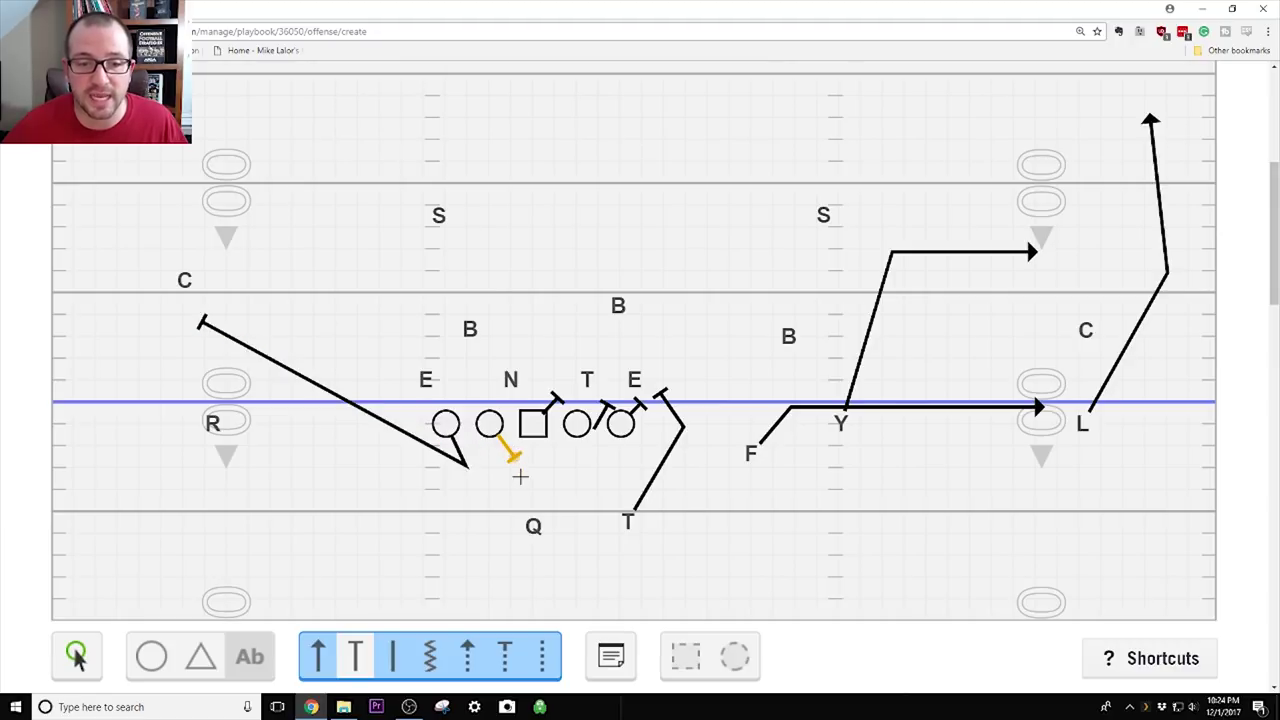
click(520, 477)
click(360, 341)
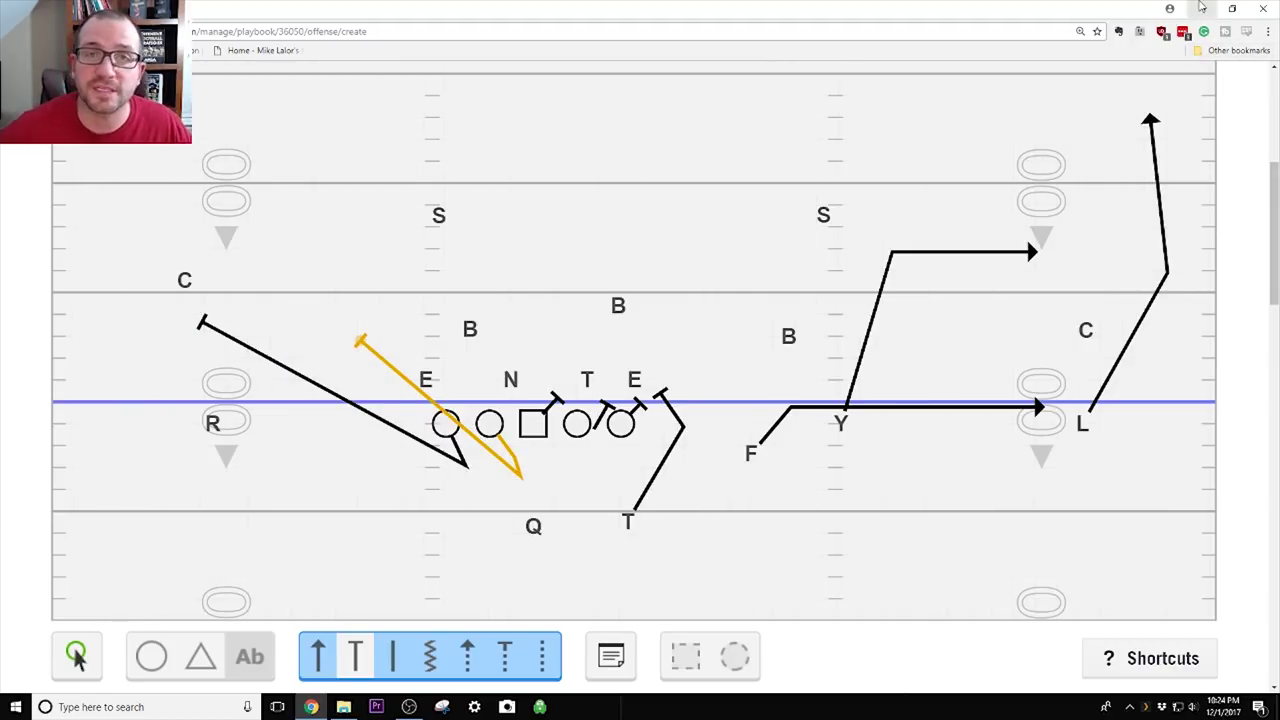
click(557, 397)
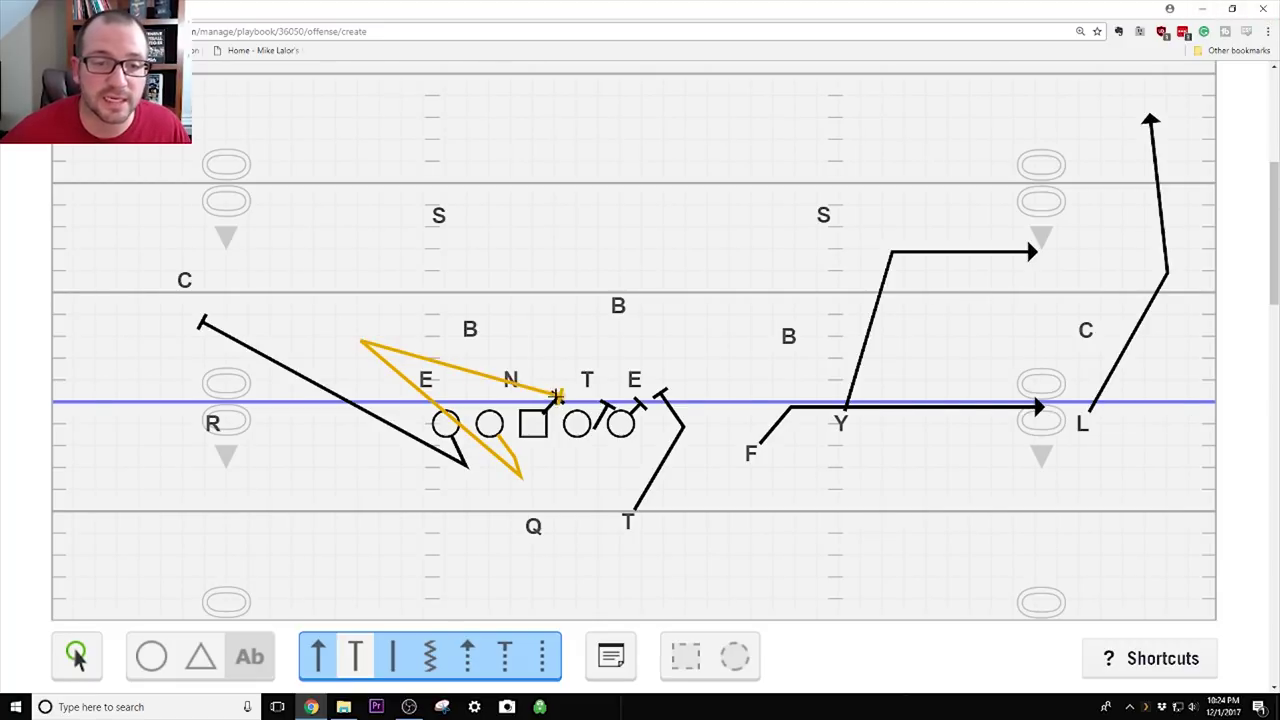
key(Escape)
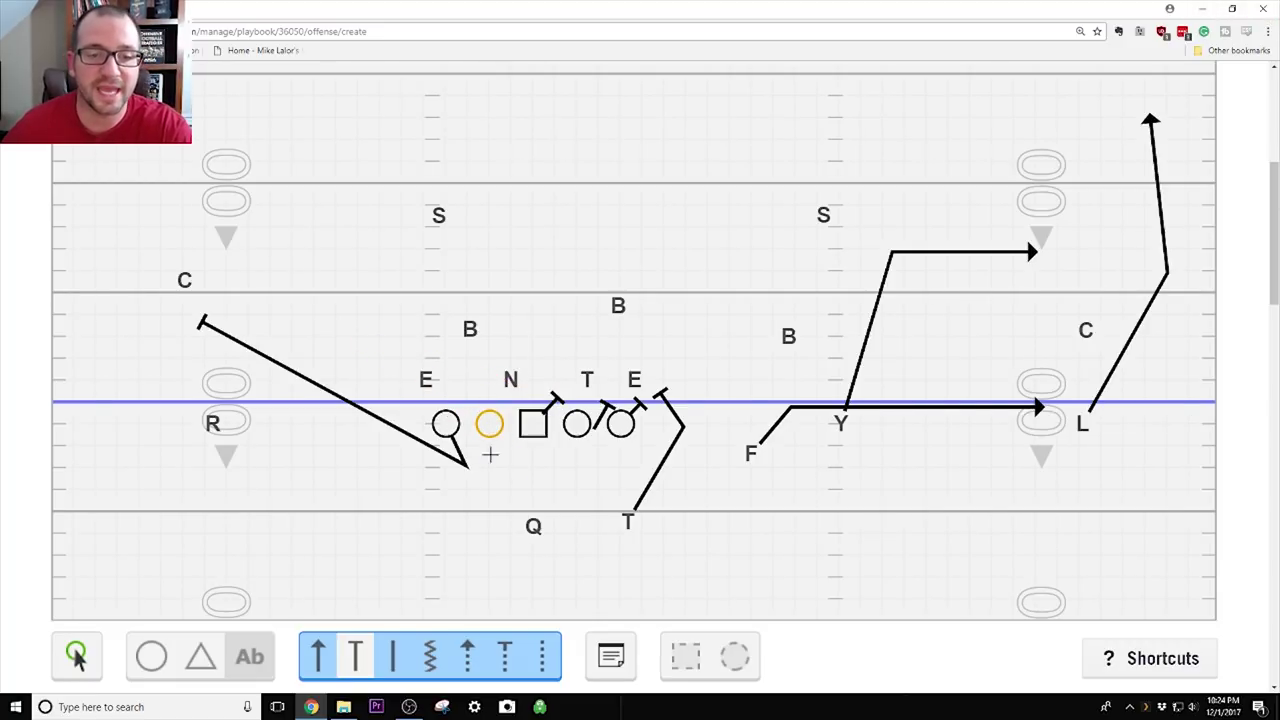
Redraw the left guard's block line releasing out past E, and extend the center's and right guard's lines back and then up-left toward the linebackers
mouse_move(511, 451)
mouse_down()
mouse_move(408, 351)
mouse_move(353, 332)
mouse_up()
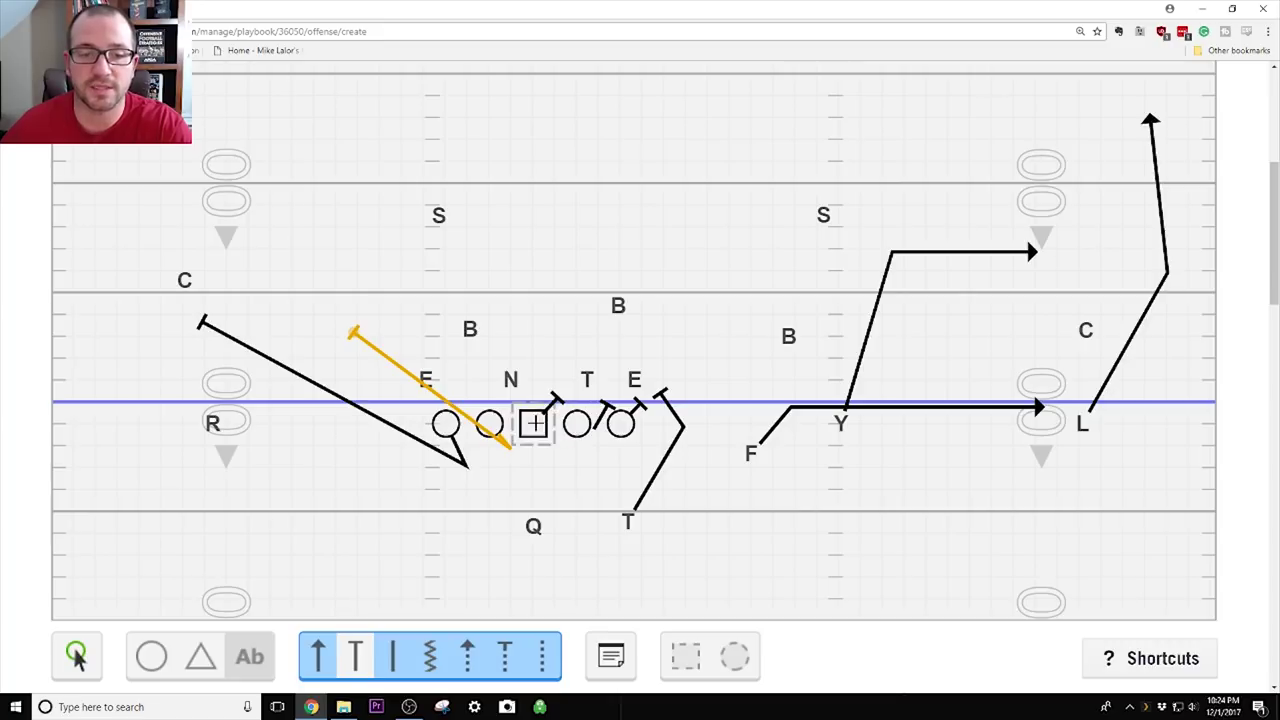
drag(556, 400, 573, 460)
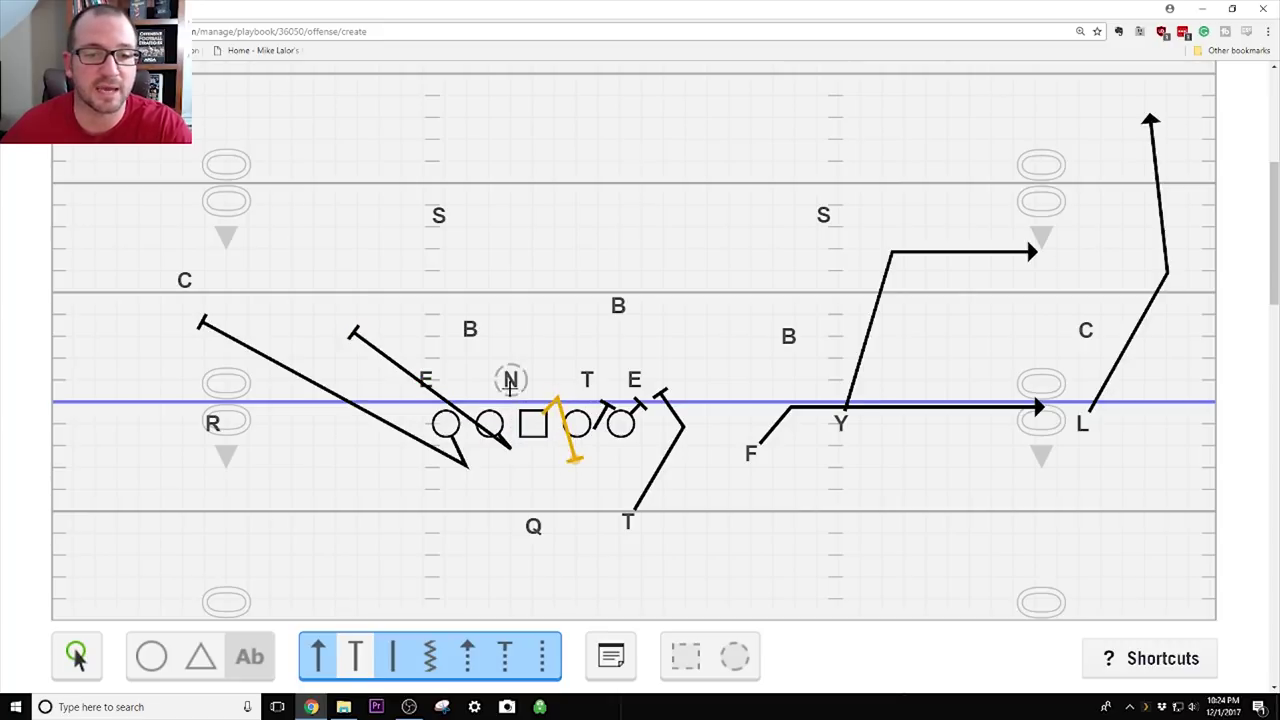
click(457, 340)
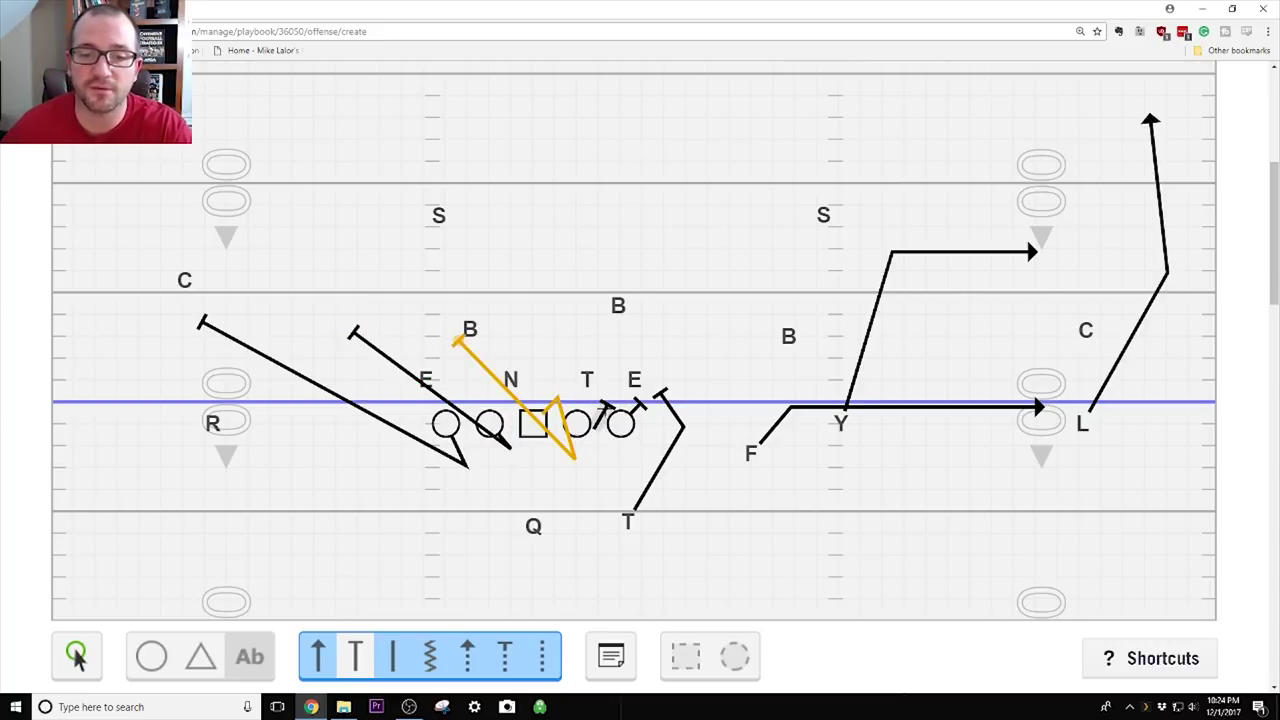
drag(605, 410, 634, 457)
click(553, 333)
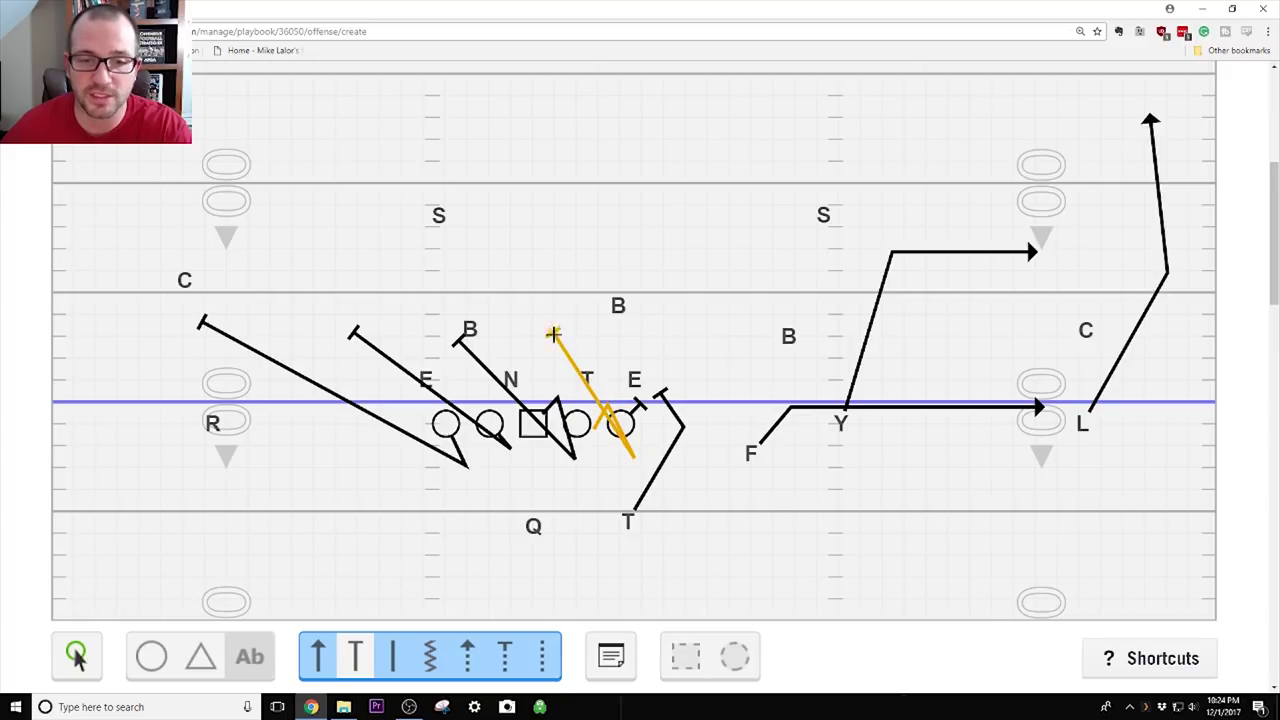
Extend the right tackle's T-ended block line back outside and then up-left to the linebacker B above the right-side linemen
drag(637, 411, 665, 432)
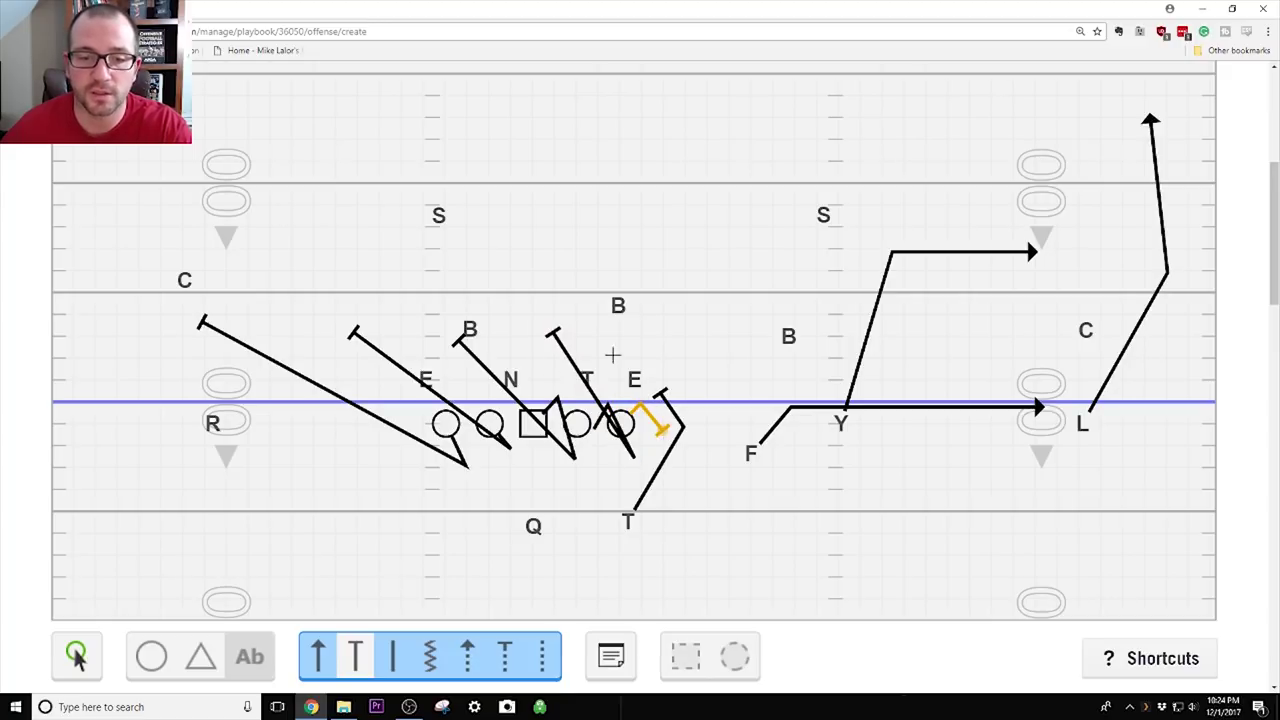
click(583, 312)
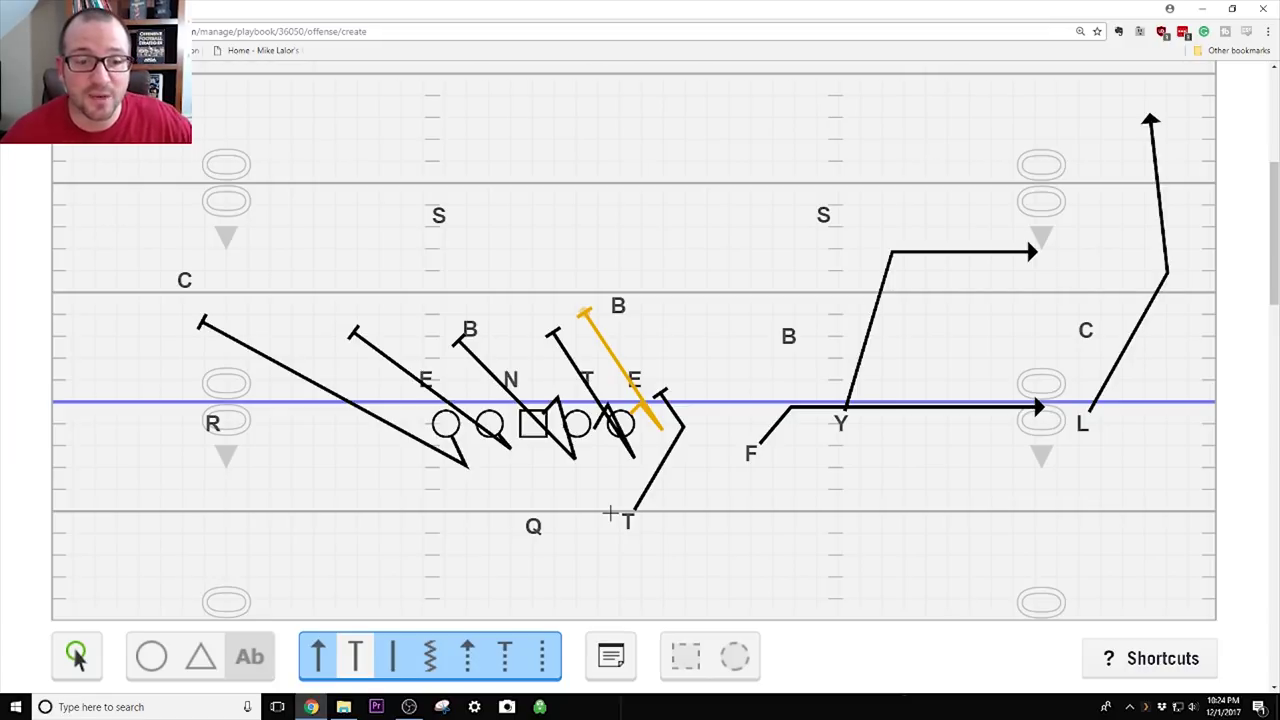
Draw R's arrow route a few yards forward, back to the line of scrimmage, then inside along it to just short of E
click(317, 656)
click(212, 422)
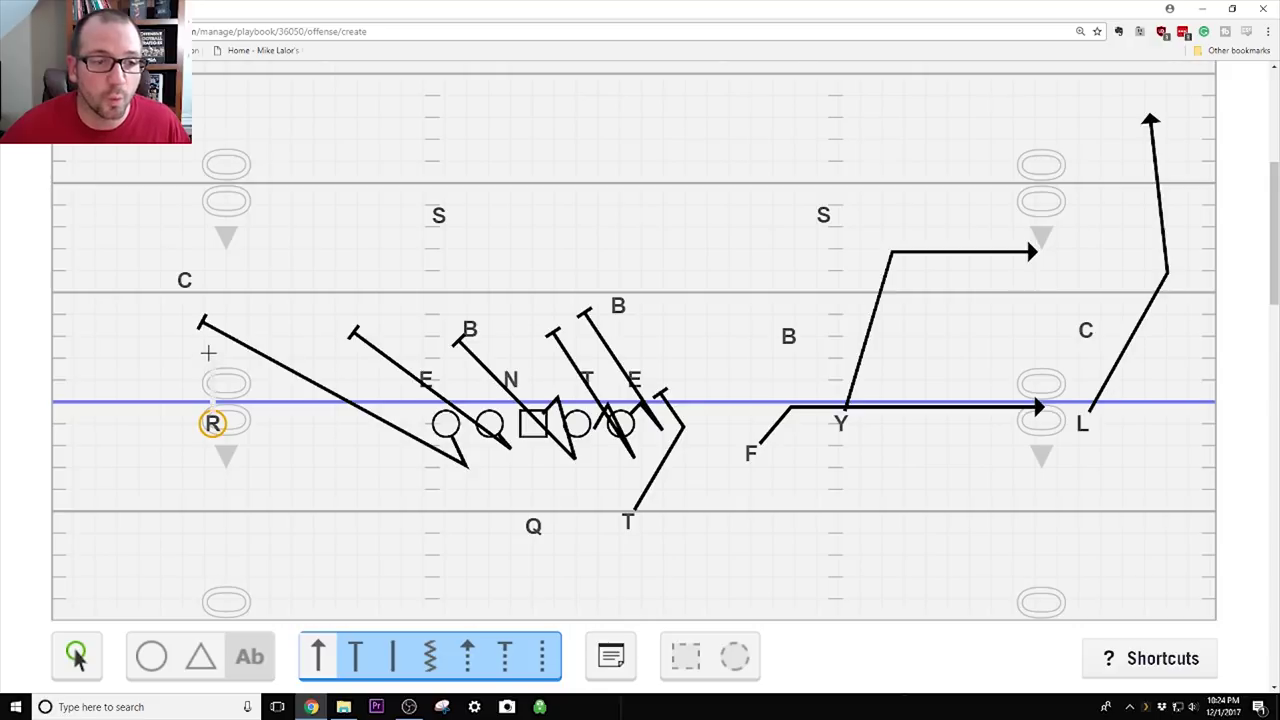
click(210, 352)
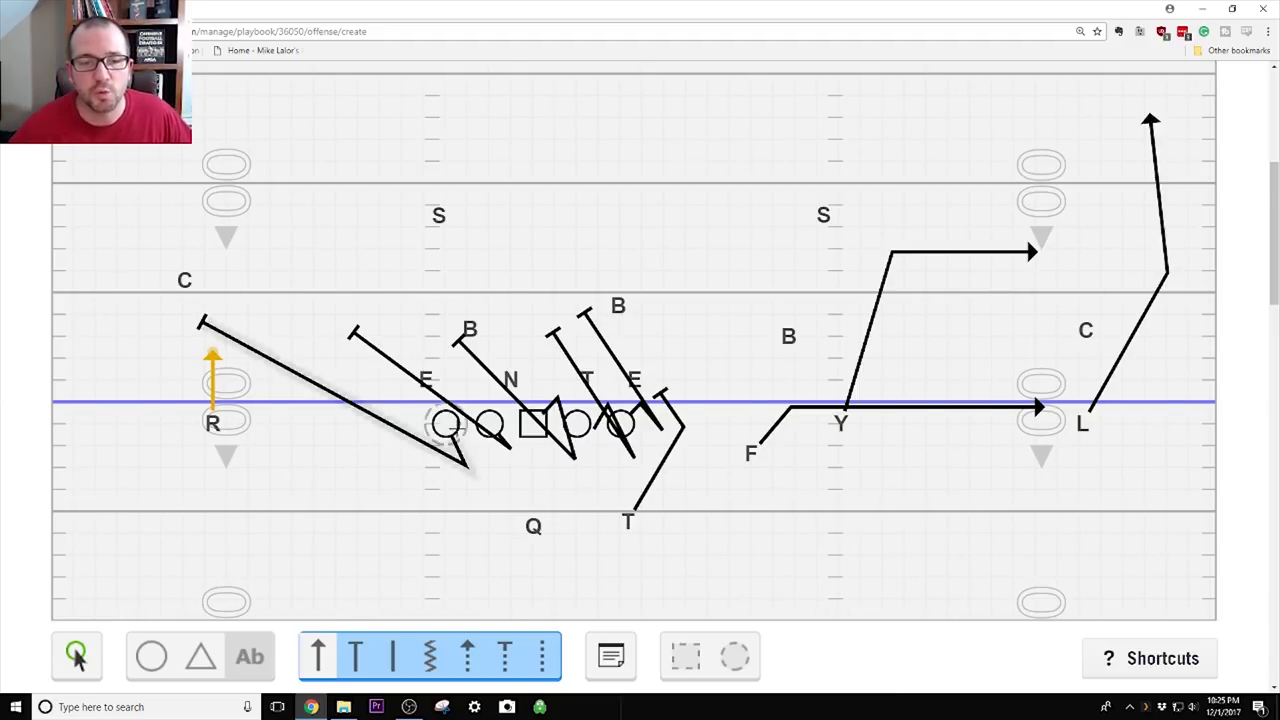
click(232, 400)
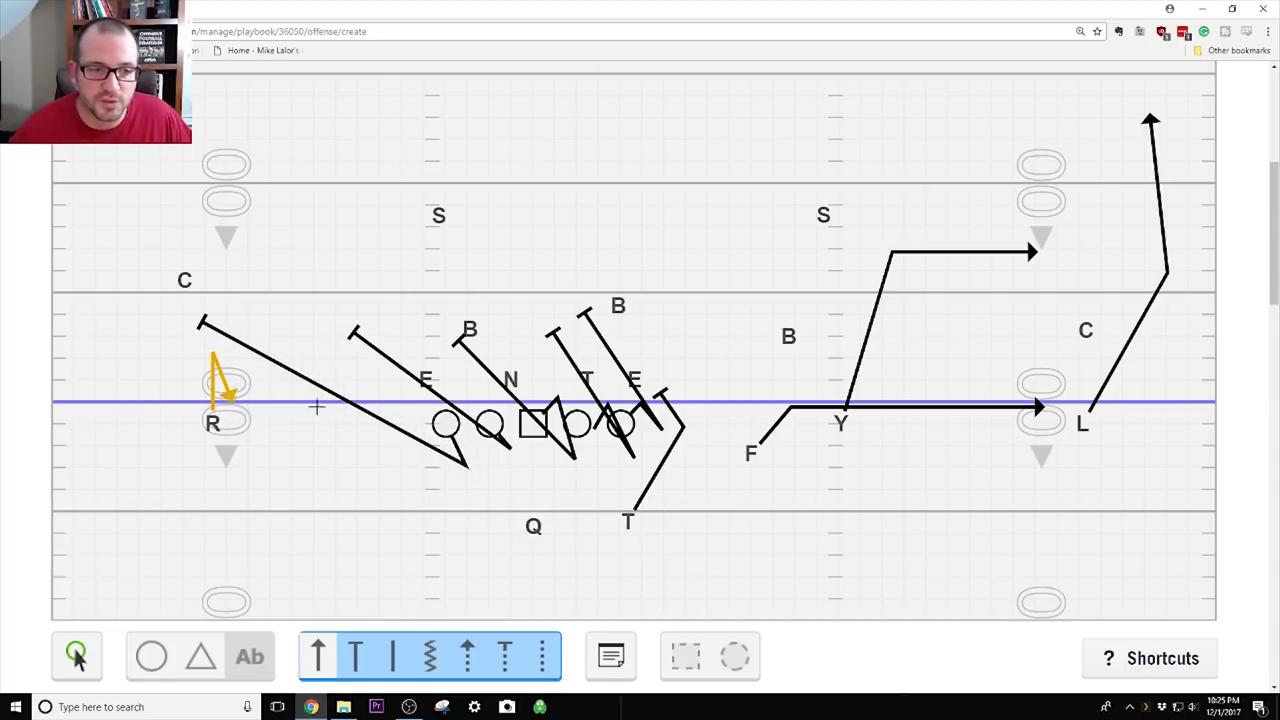
click(416, 402)
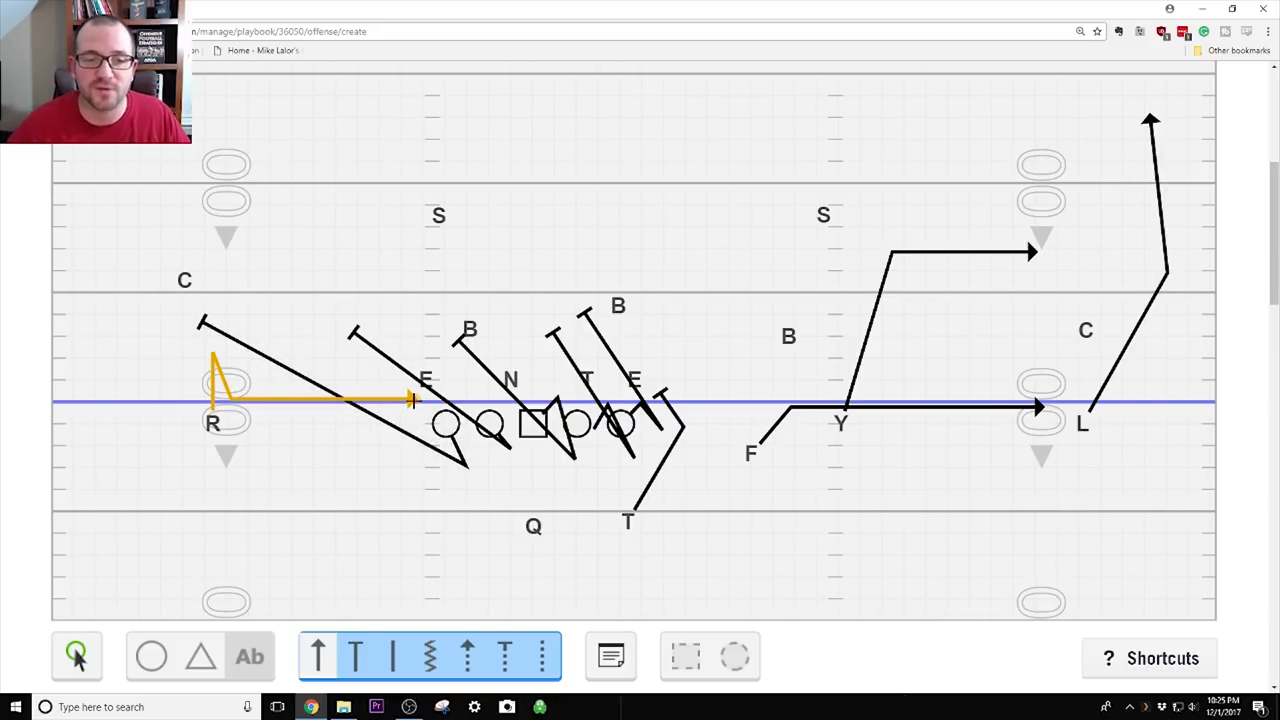
click(608, 135)
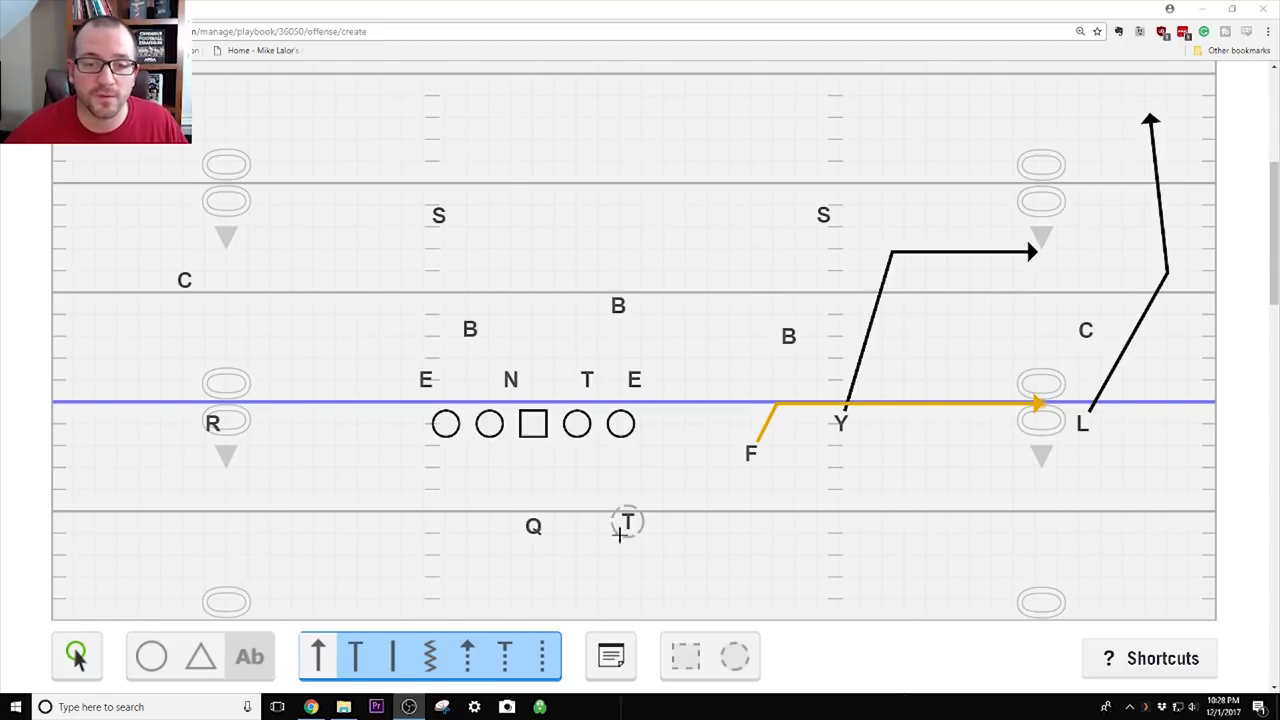
Move back T from the right of Q to the left, level with Q and behind the left tackle
click(77, 657)
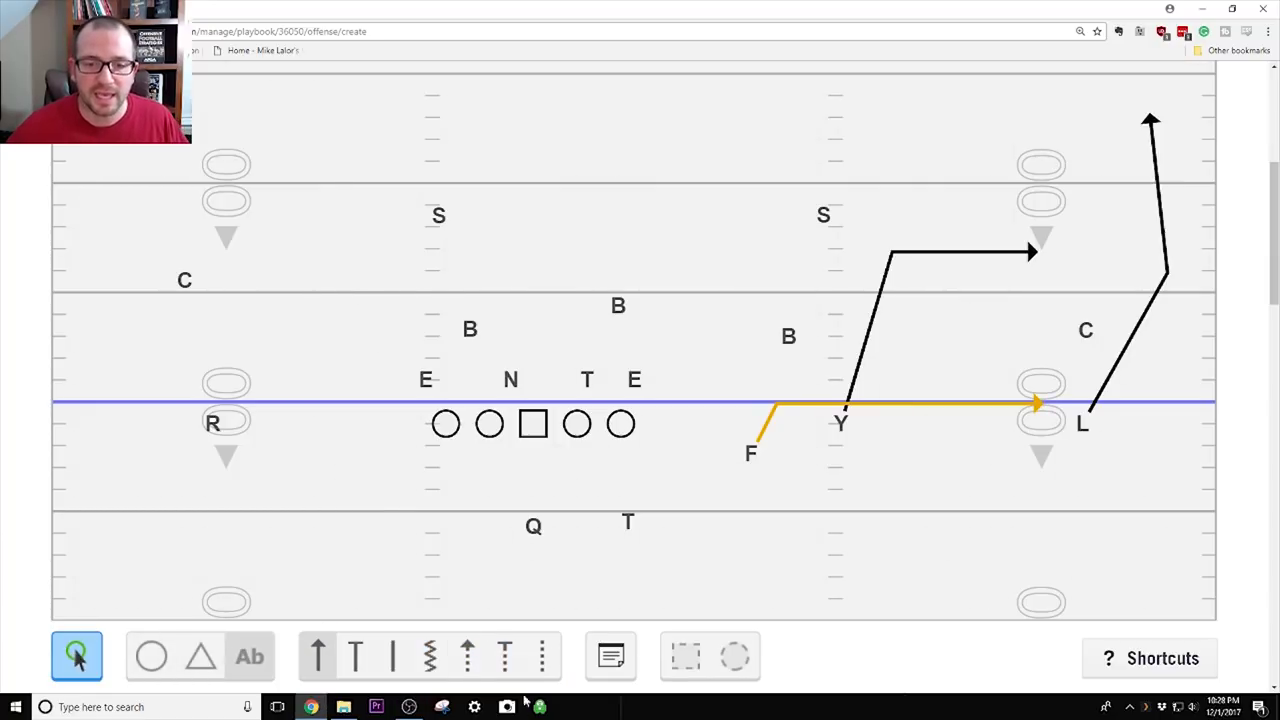
drag(626, 511, 432, 517)
click(271, 477)
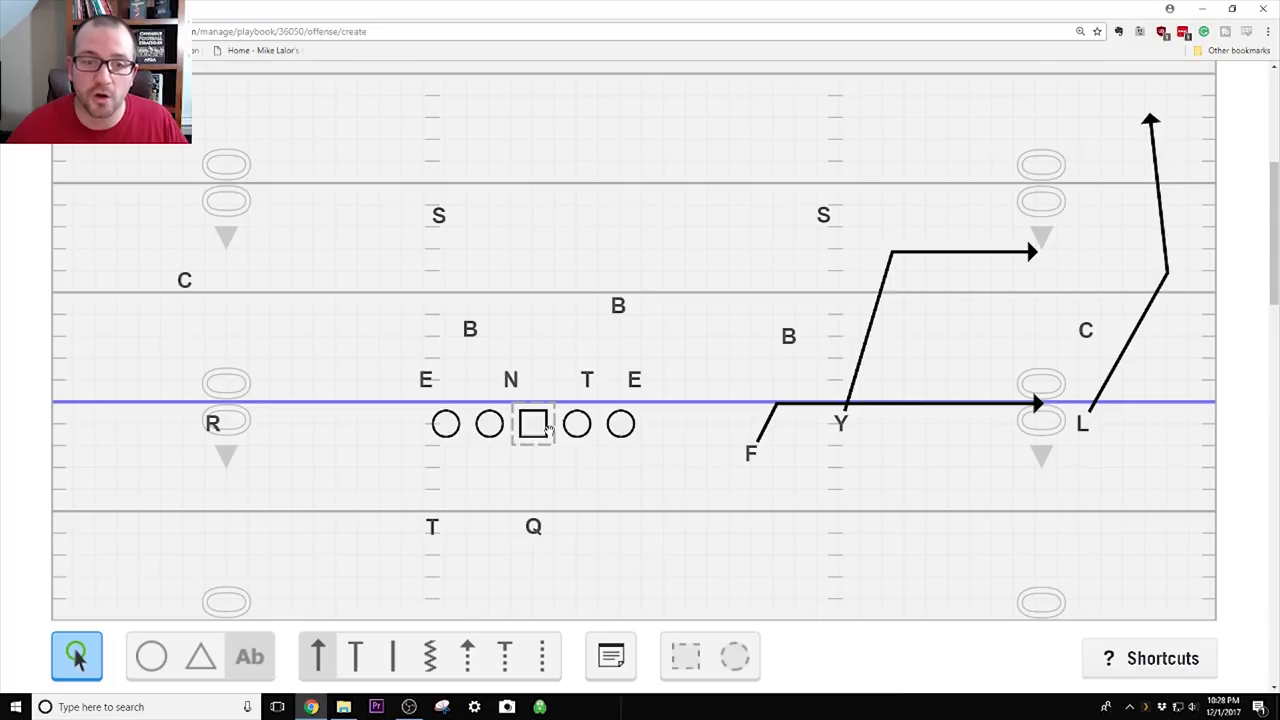
Draw short T-ended block lines taking the left tackle, left guard and center forward-left, with the tackle's ending at E
click(353, 660)
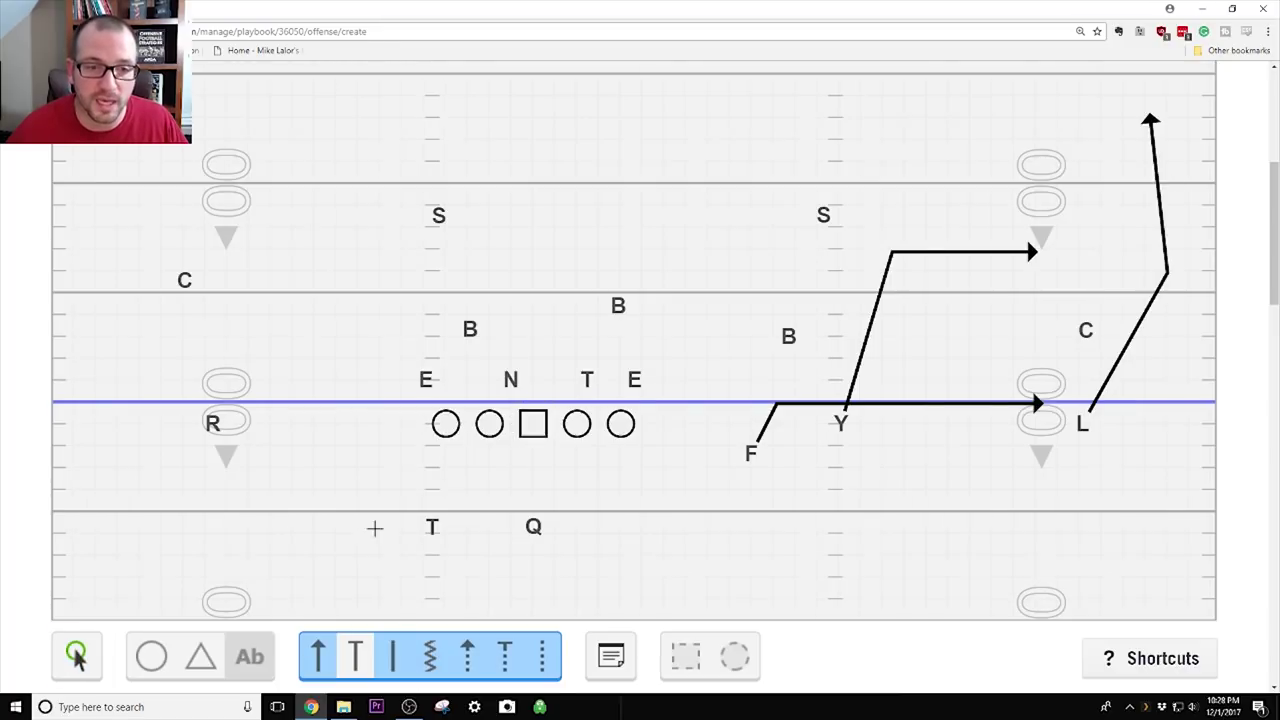
click(440, 428)
click(428, 381)
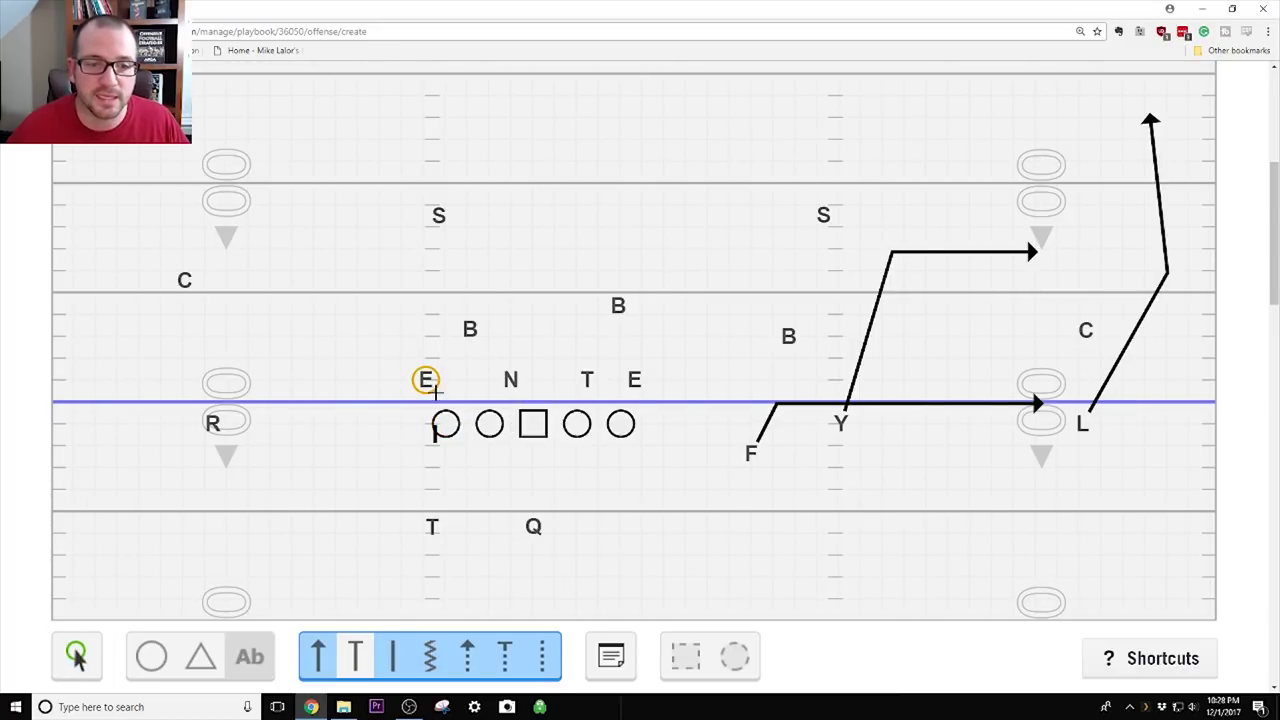
click(440, 428)
click(437, 384)
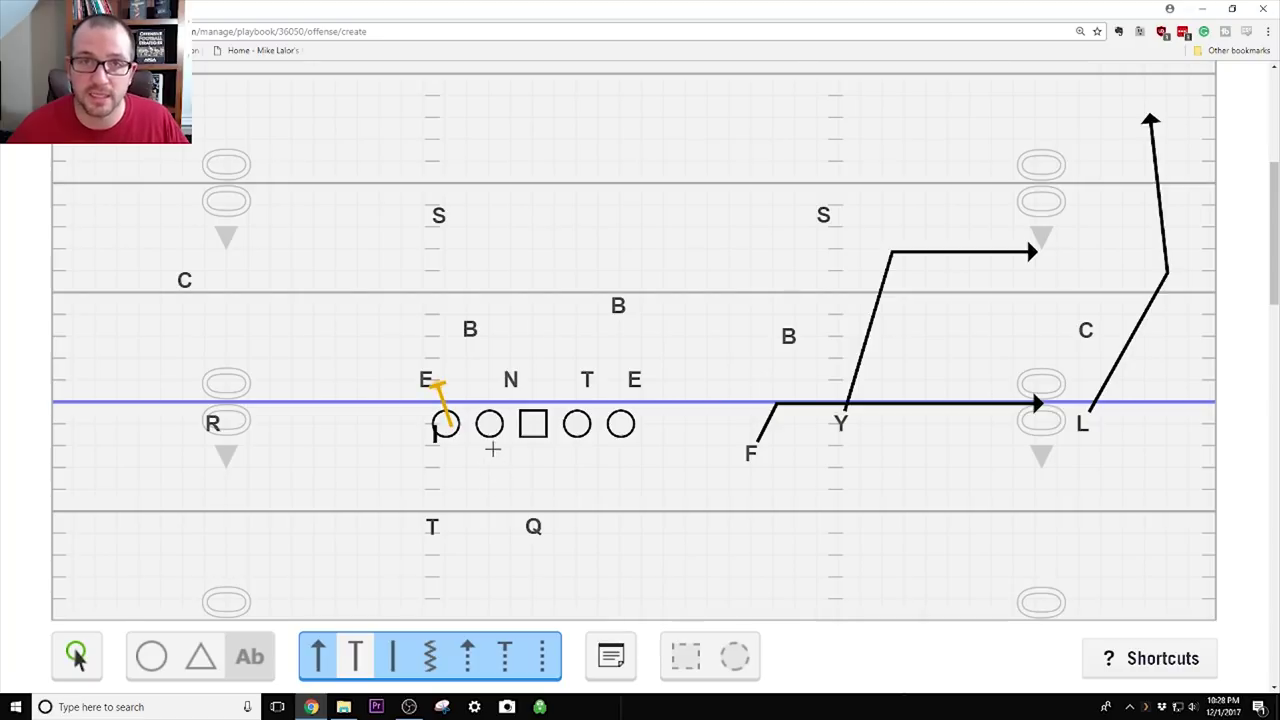
click(489, 424)
click(462, 391)
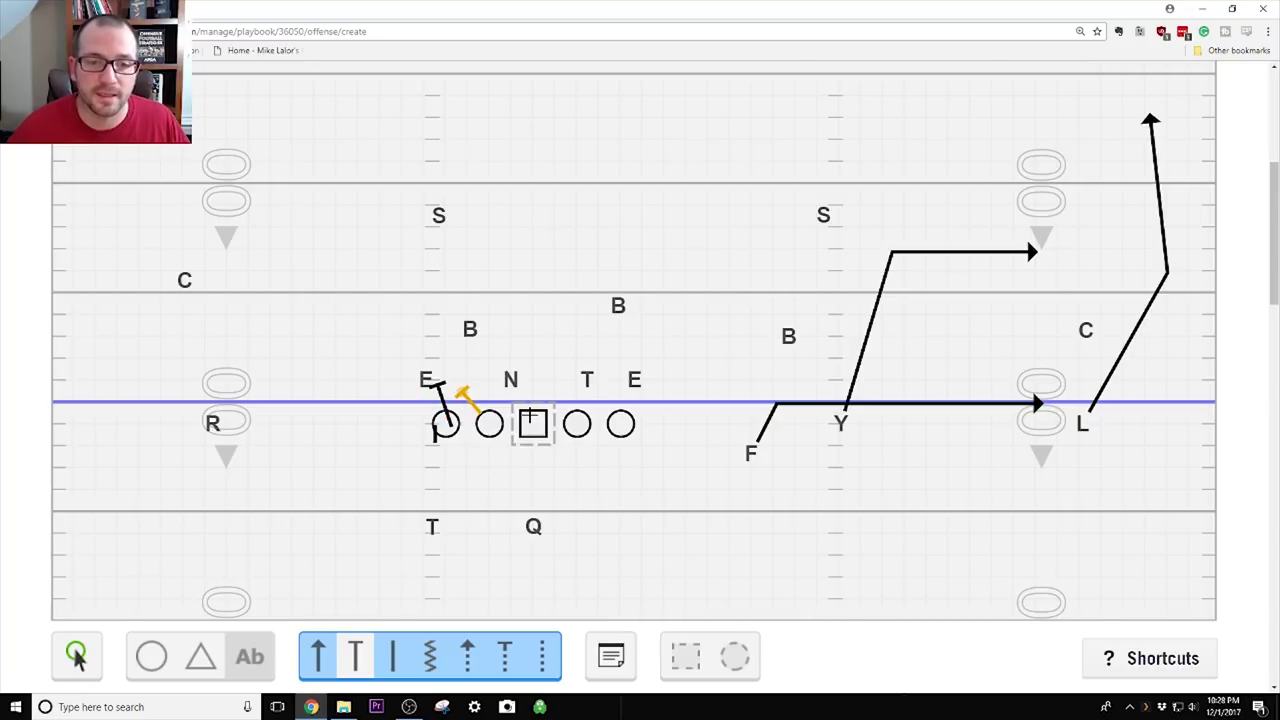
click(533, 424)
click(498, 394)
Draw T-ended block lines taking the right guard and right tackle back and to the left
click(576, 424)
click(549, 451)
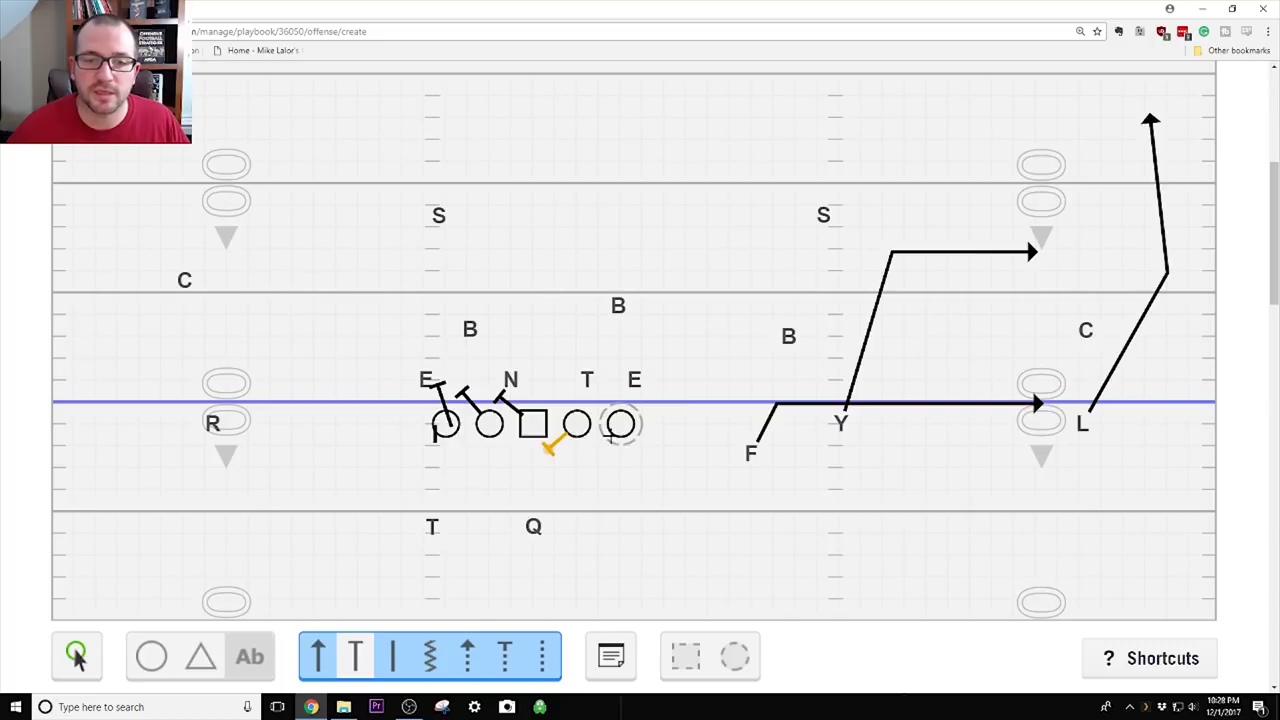
click(620, 424)
click(579, 458)
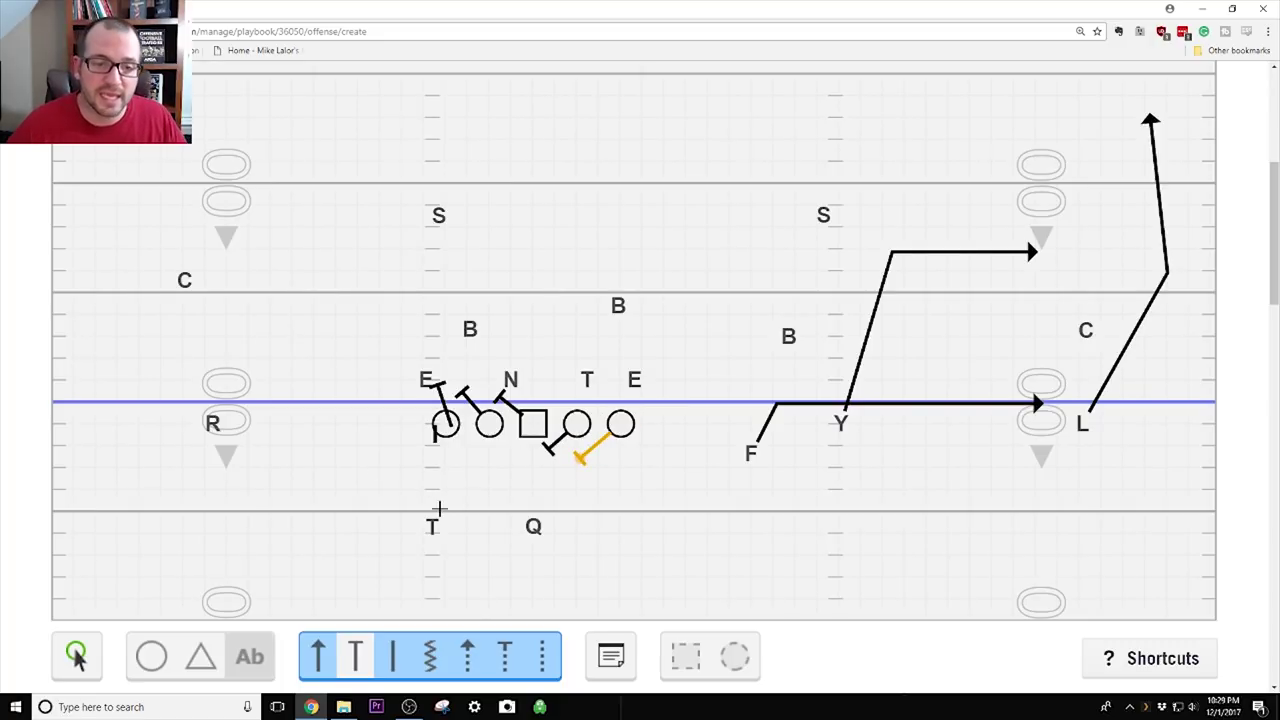
Draw back T's T-ended block line up around the left edge, ending just outside the defensive end E
click(434, 514)
click(390, 404)
click(402, 378)
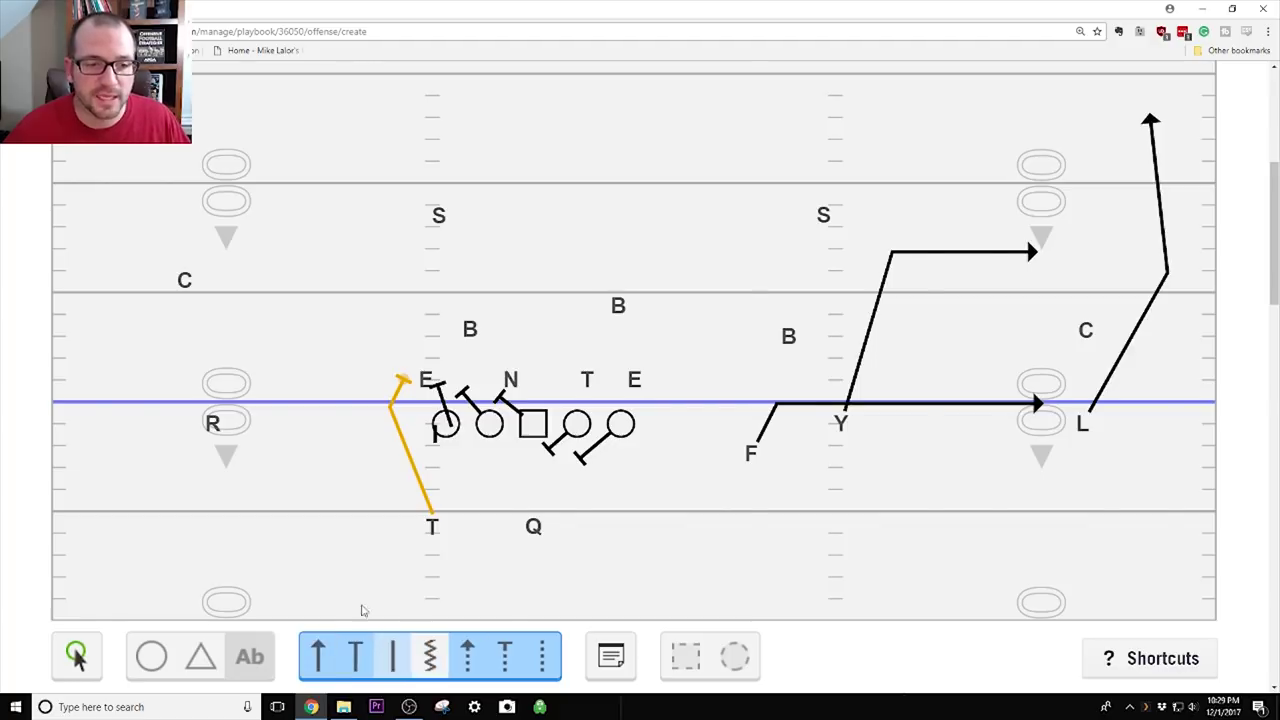
Draw R's route as a zigzag release up toward cornerback C, continued with a straight arrow line deep past C
click(212, 424)
click(187, 330)
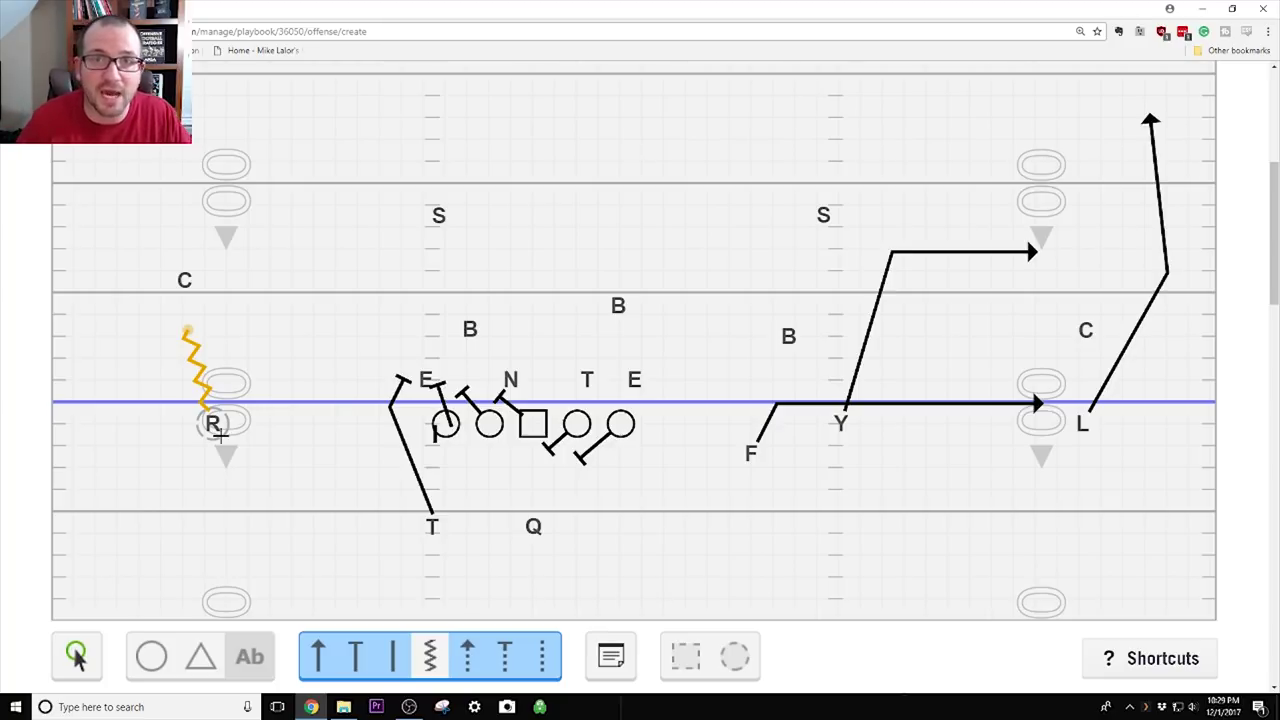
click(318, 657)
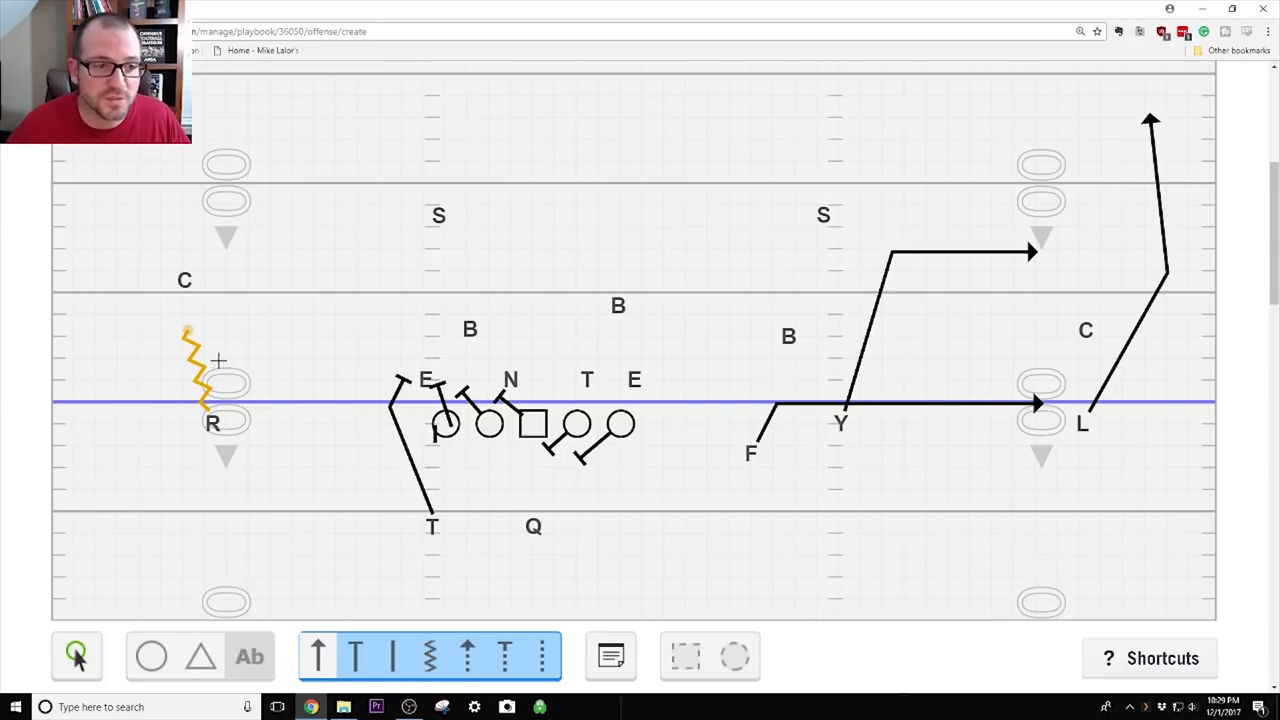
click(178, 289)
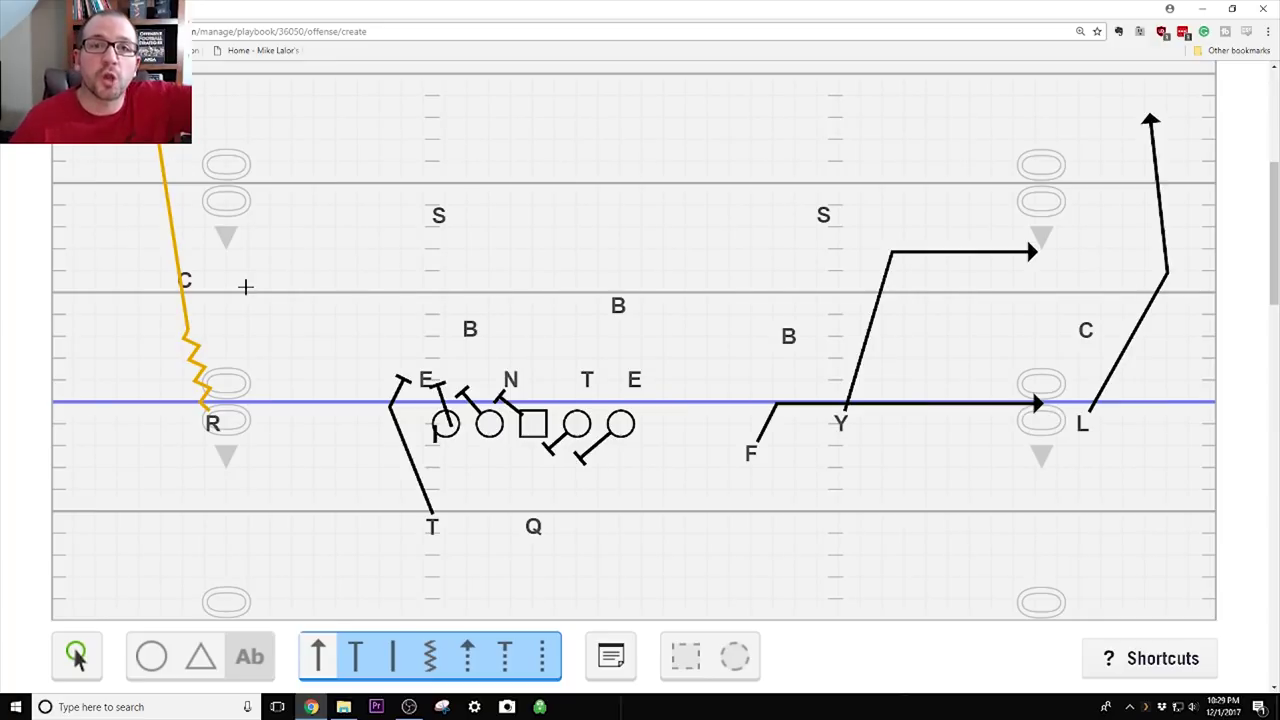
Draw Q's arrow path rolling back behind T, then out to the left toward the line between R and the left tackle
click(532, 526)
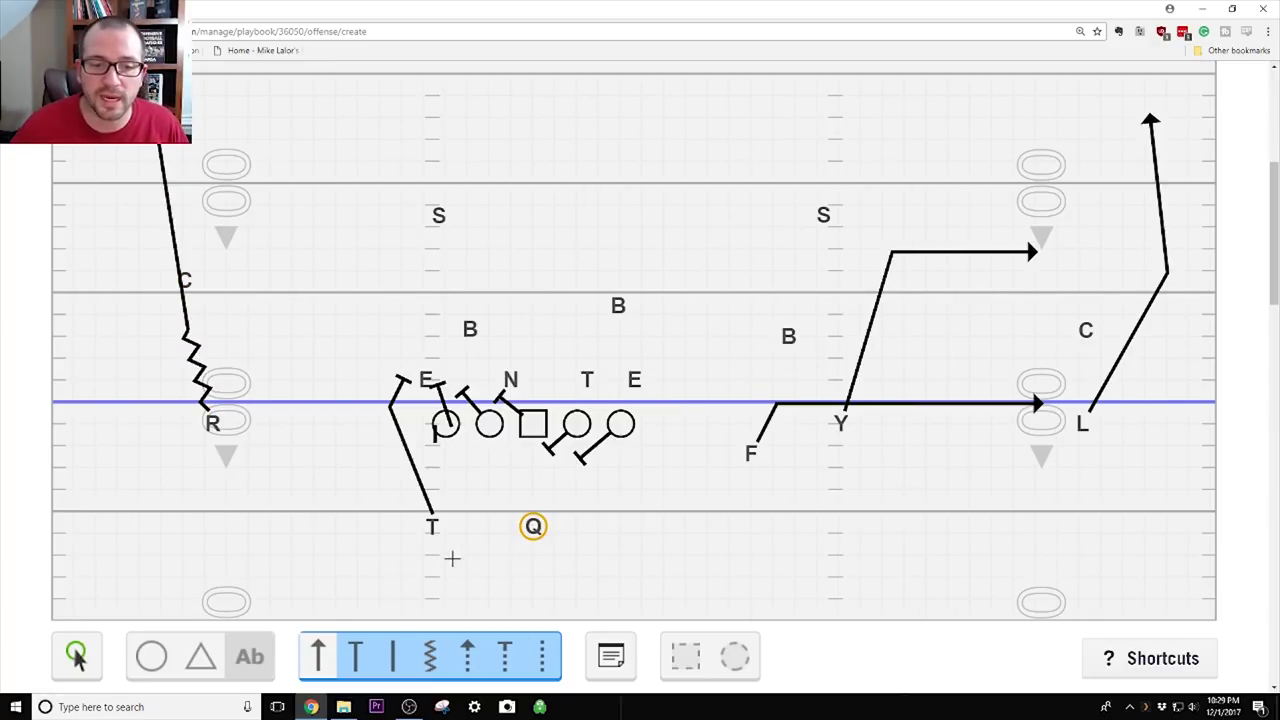
click(448, 560)
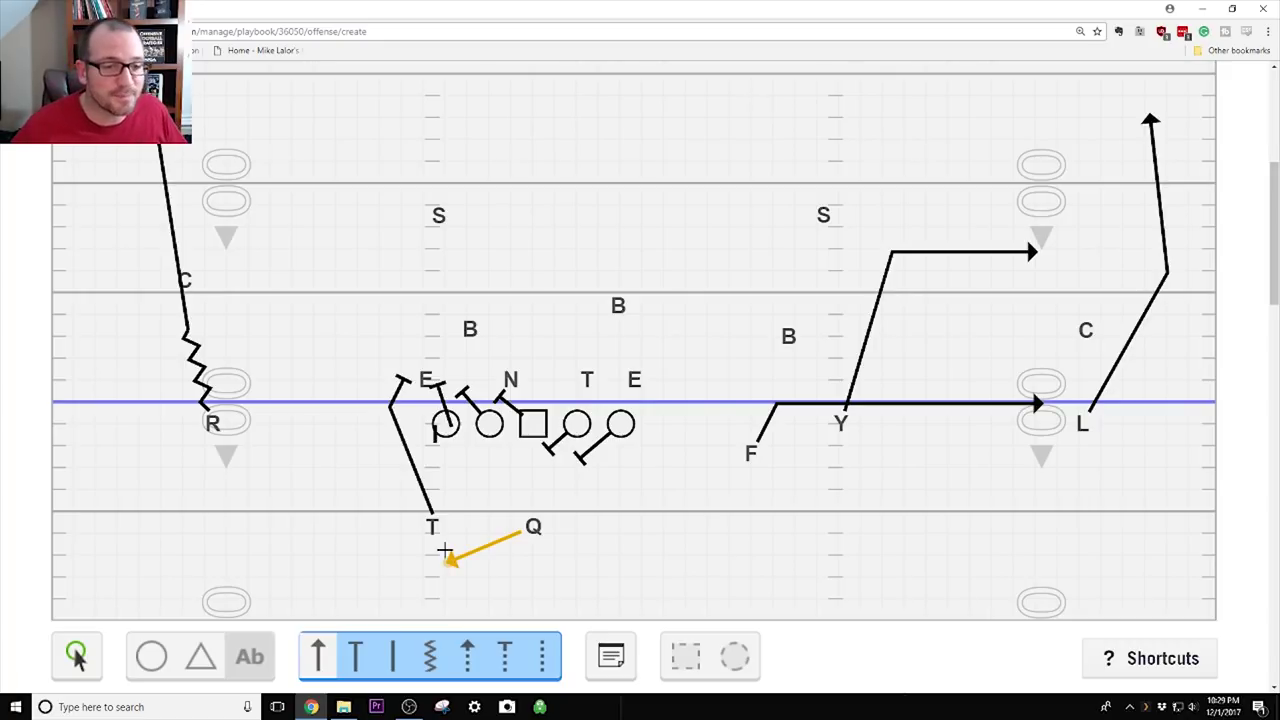
click(296, 456)
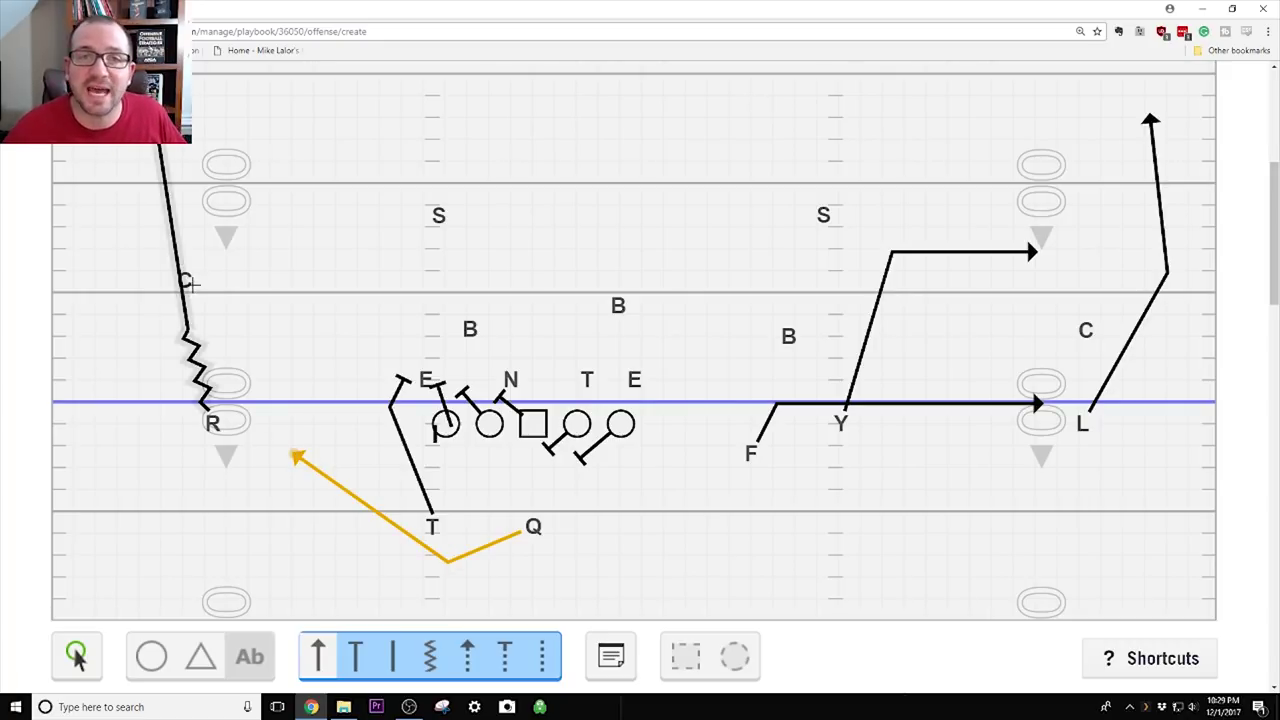
Move the cornerback C beyond R down to just inside R, near the line of scrimmage
click(78, 656)
drag(185, 280, 251, 379)
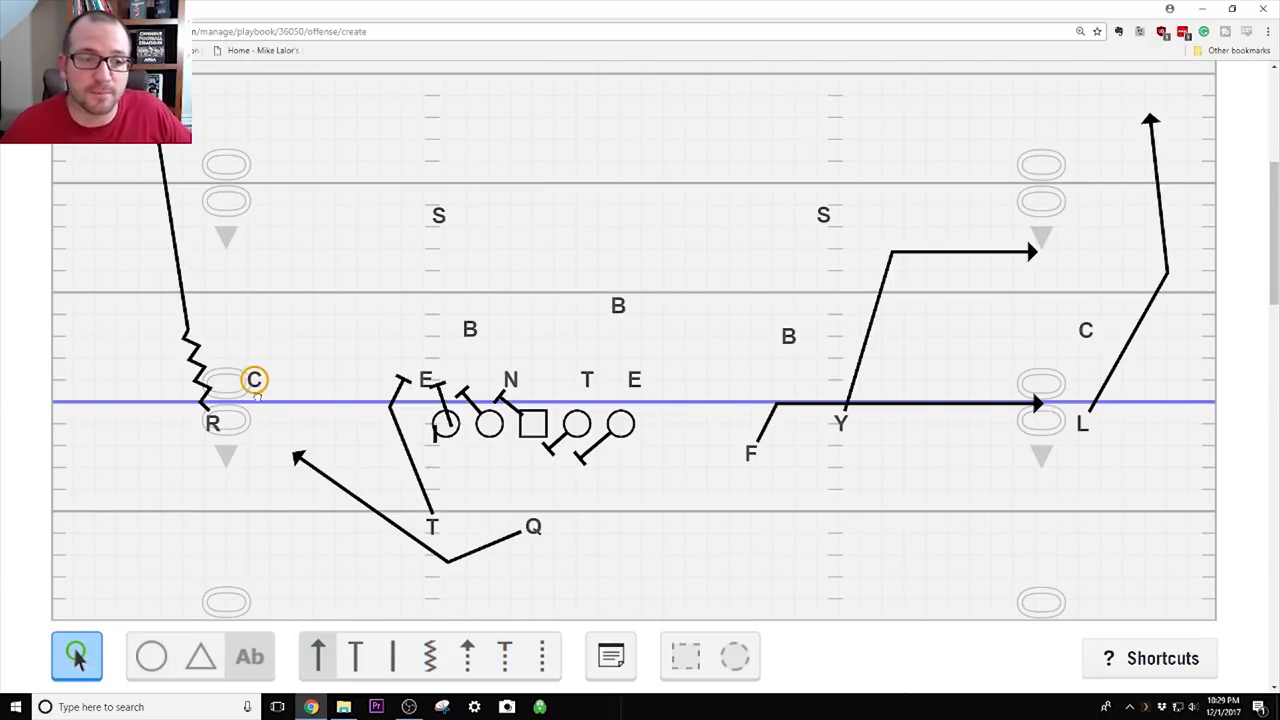
click(255, 405)
click(335, 431)
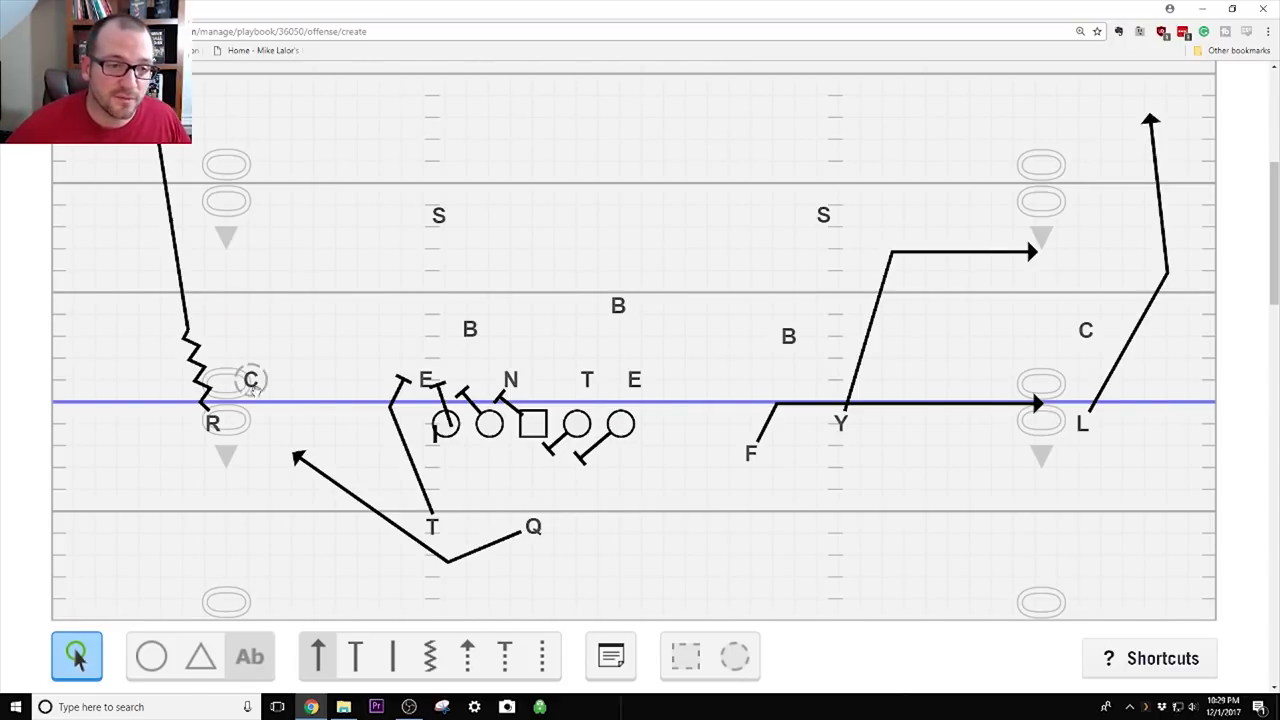
Move the cornerback C near R deep downfield, beside R's straight route line
drag(250, 380, 190, 128)
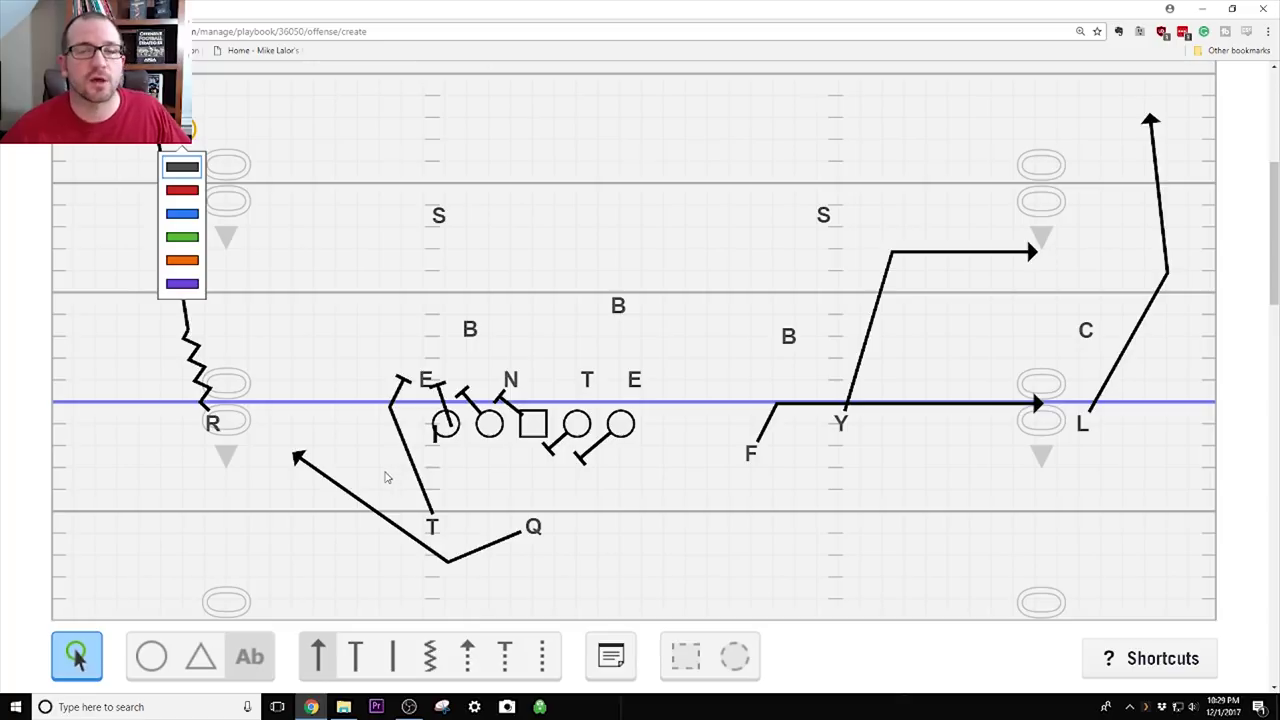
click(326, 412)
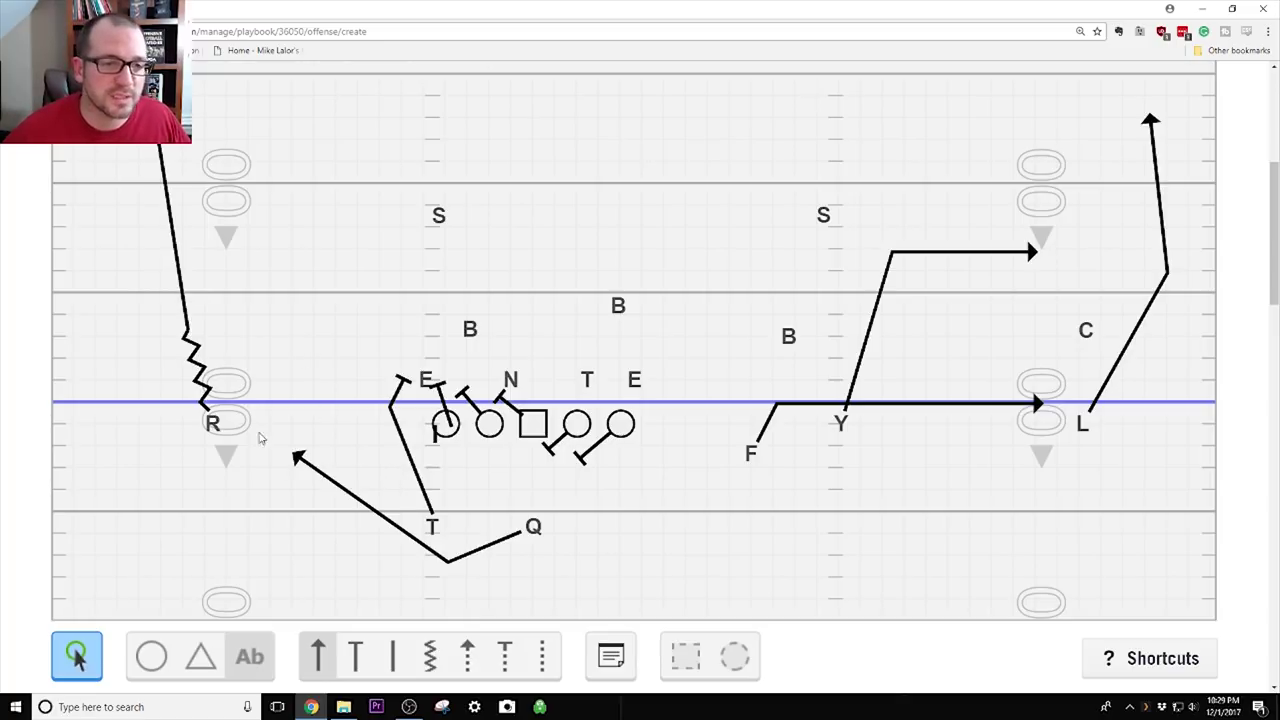